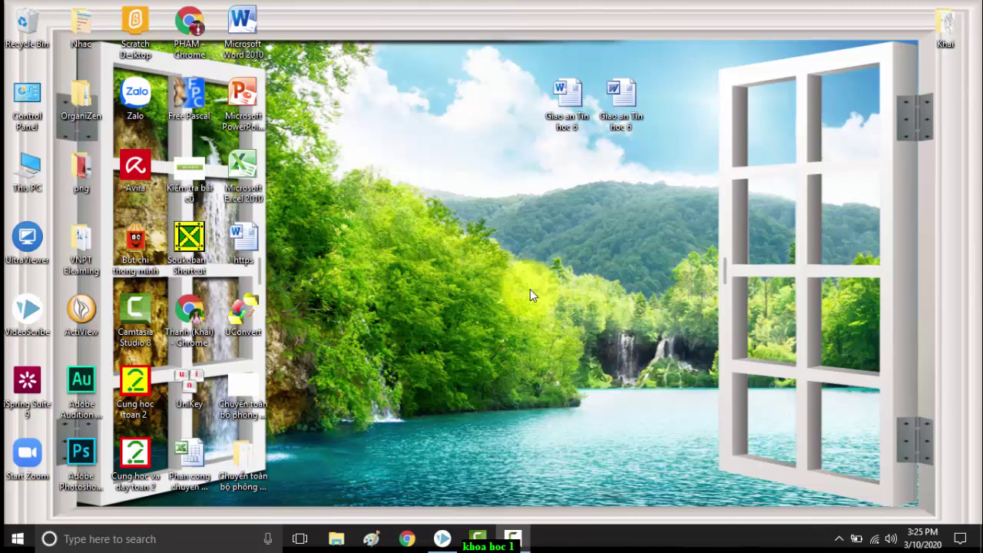
# Place the UConvert shortcut beside the lesson-plan files on the desktop, and check the fonts used in the Giao an Tin hoc 6 document.
pyautogui.moveTo(245, 309); pyautogui.dragTo(502, 119)
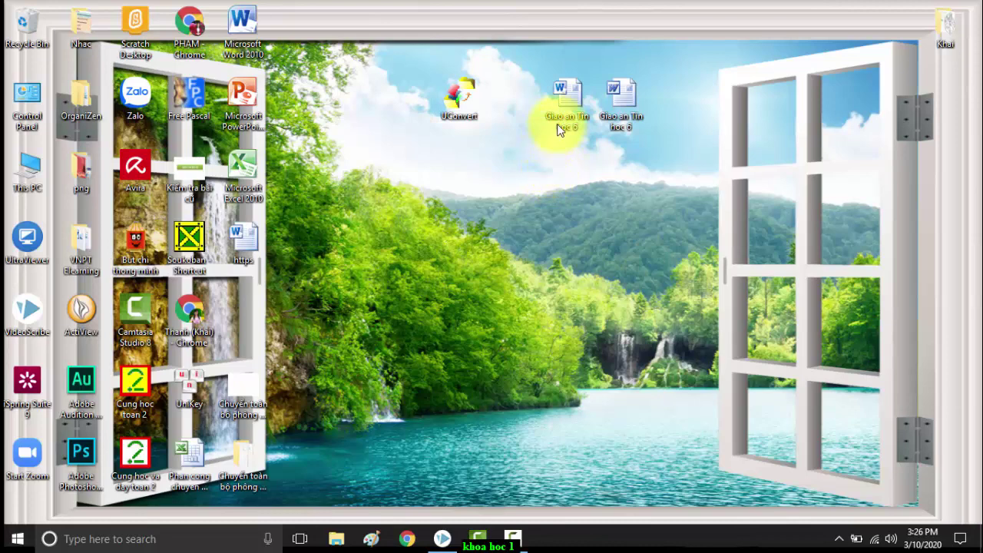
pyautogui.doubleClick(572, 102)
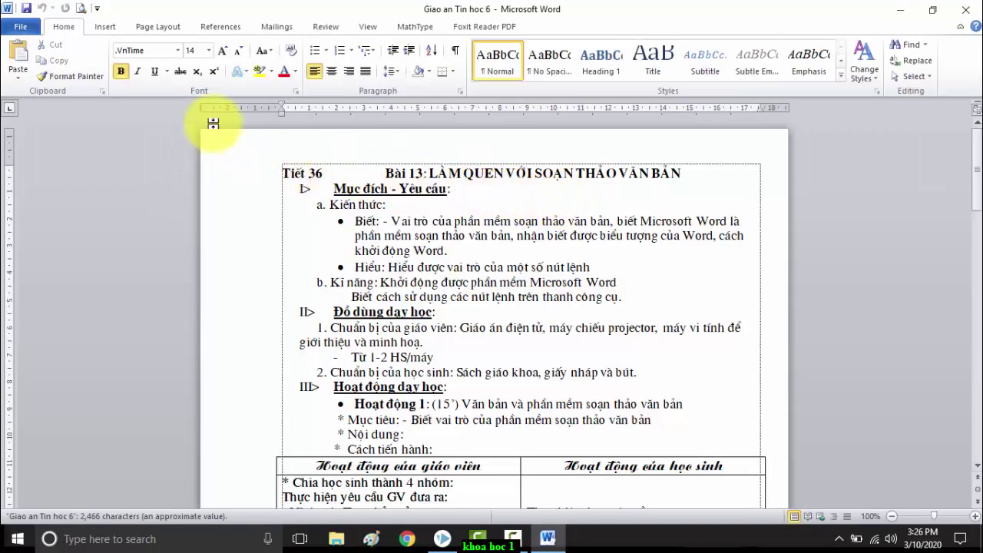
pyautogui.click(130, 49)
pyautogui.hotkey('shift', 'Down')
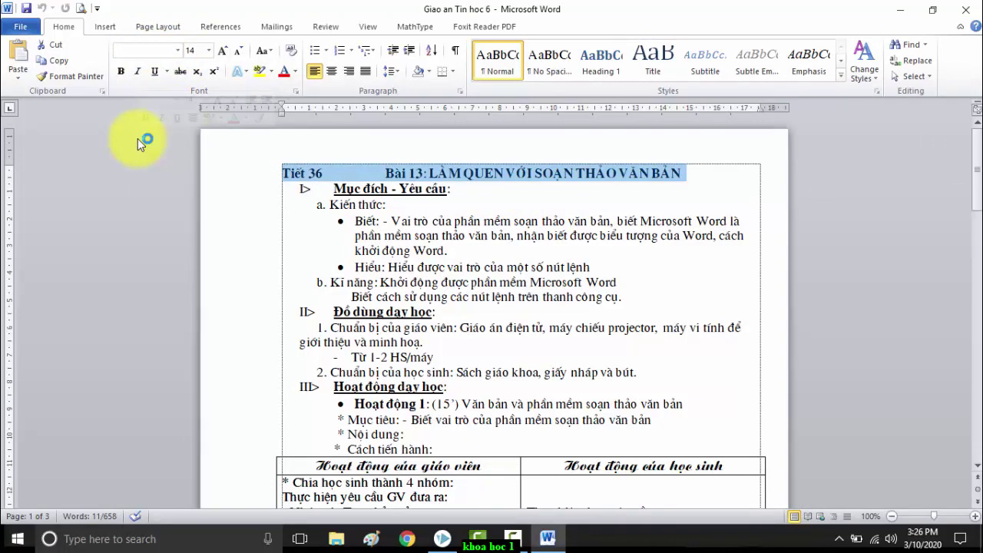
pyautogui.click(466, 267)
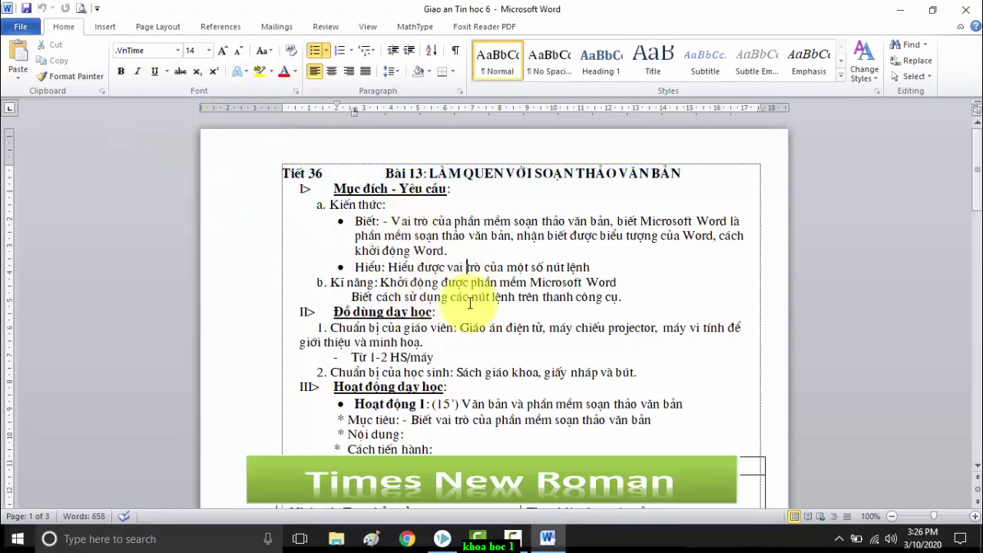
pyautogui.click(968, 11)
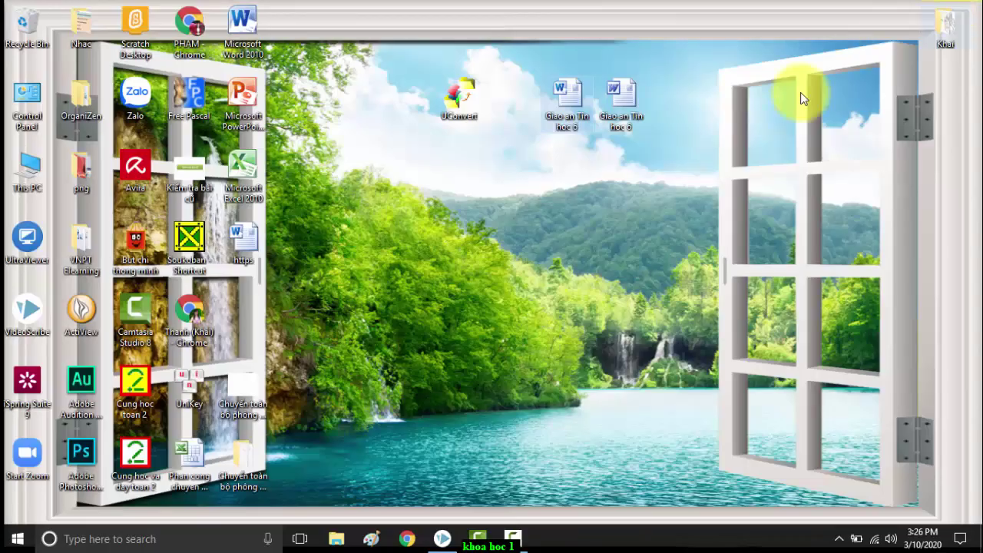
# Launch UConvert and choose Desktop as the folder containing the documents to convert.
pyautogui.doubleClick(461, 94)
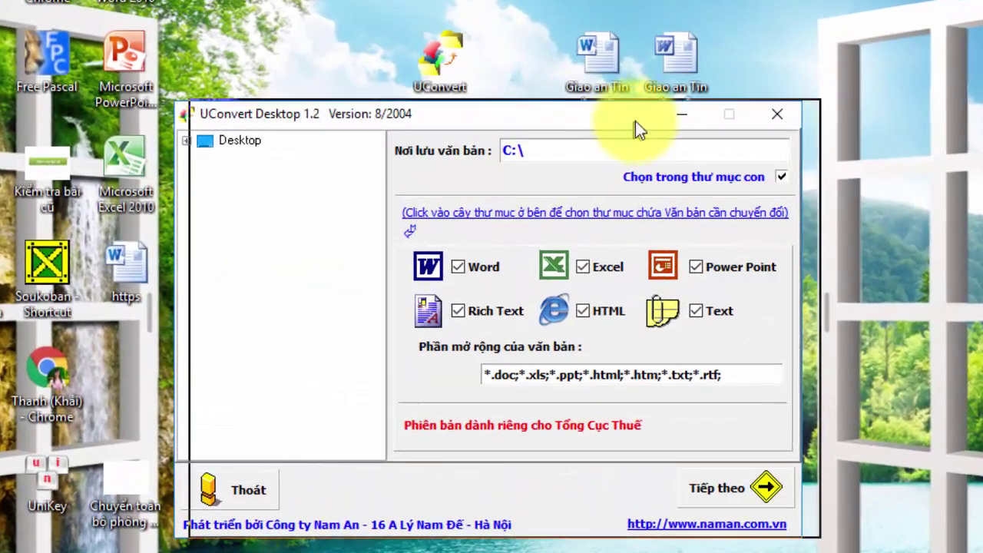
pyautogui.moveTo(609, 132); pyautogui.dragTo(606, 195)
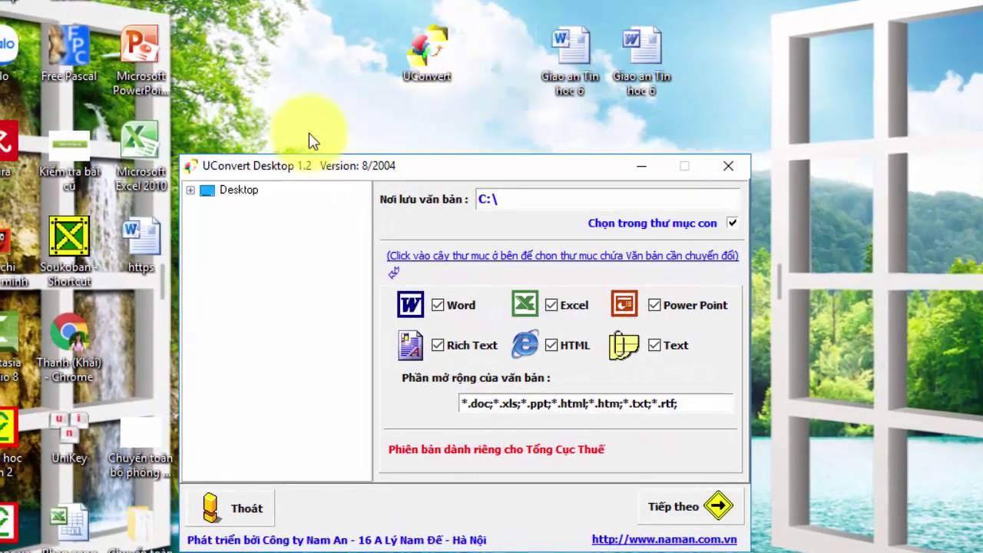
pyautogui.doubleClick(230, 189)
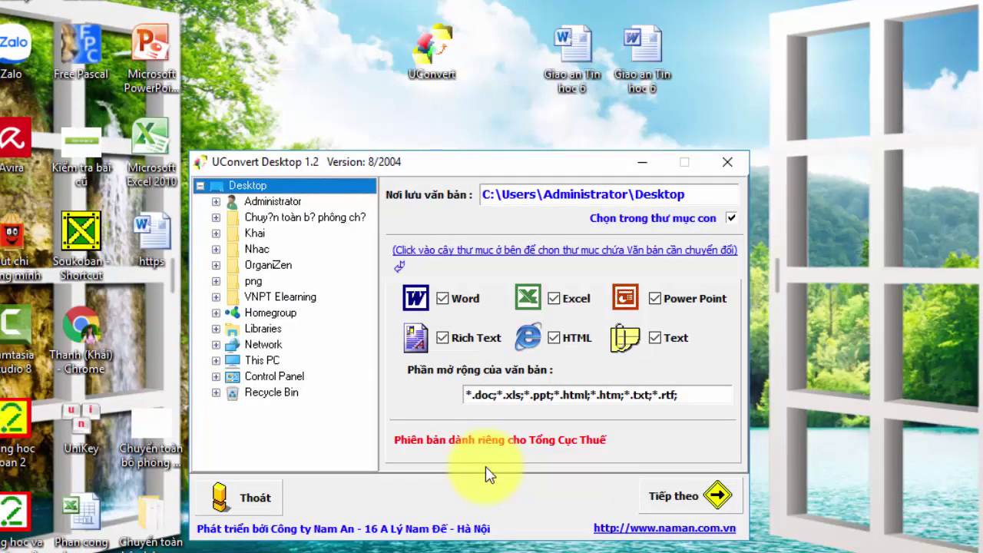
# Limit the conversion to Word files by excluding Excel, Power Point, Text, HTML and Rich Text, and list the matching documents.
pyautogui.click(553, 300)
pyautogui.click(654, 298)
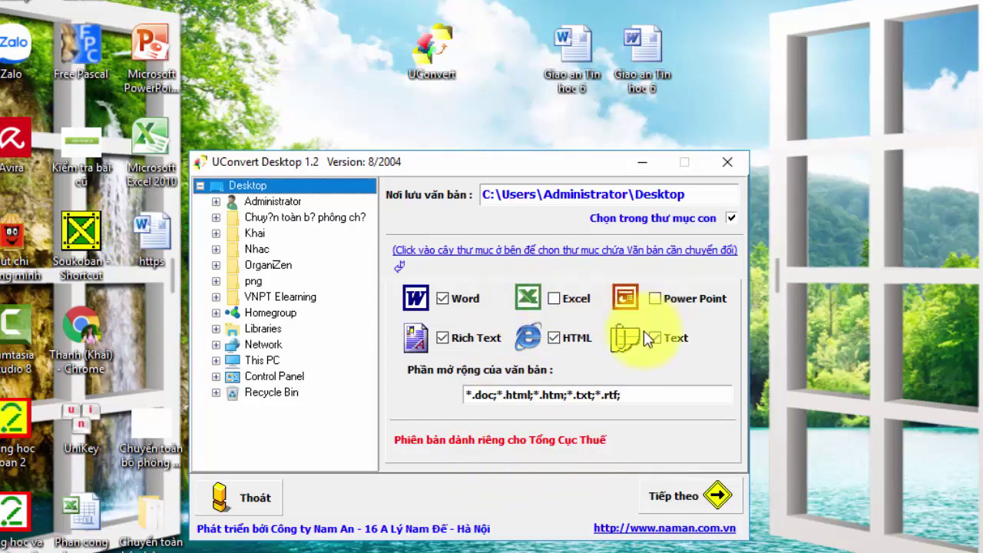
pyautogui.click(654, 338)
pyautogui.click(554, 338)
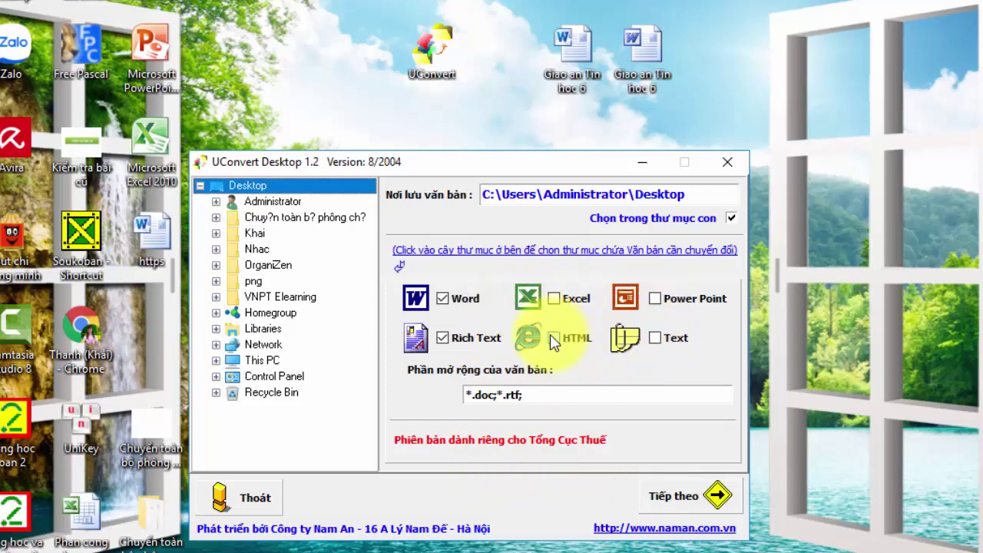
pyautogui.click(442, 337)
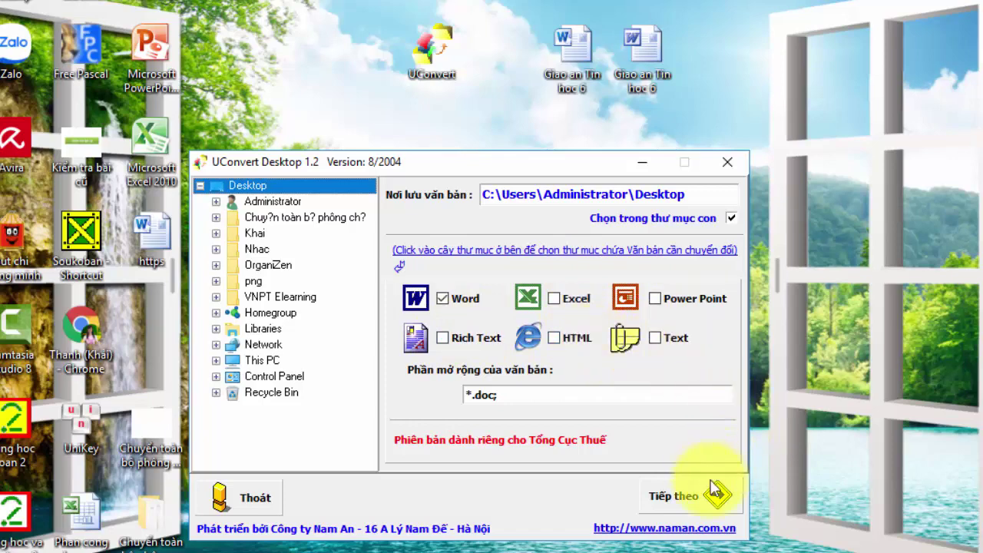
pyautogui.click(720, 506)
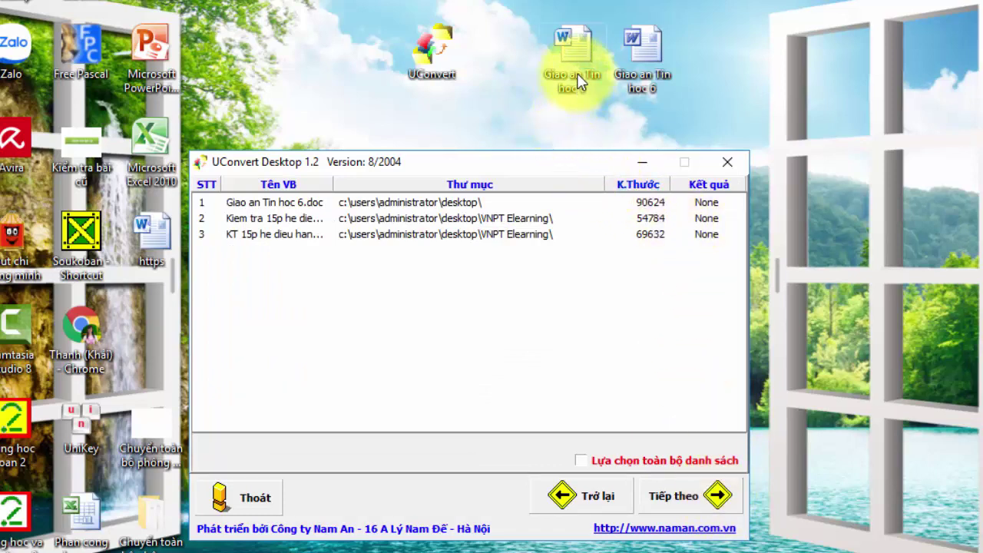
# Select only Giao an Tin hoc 6.doc in the file list and continue to the conversion options.
pyautogui.click(271, 203)
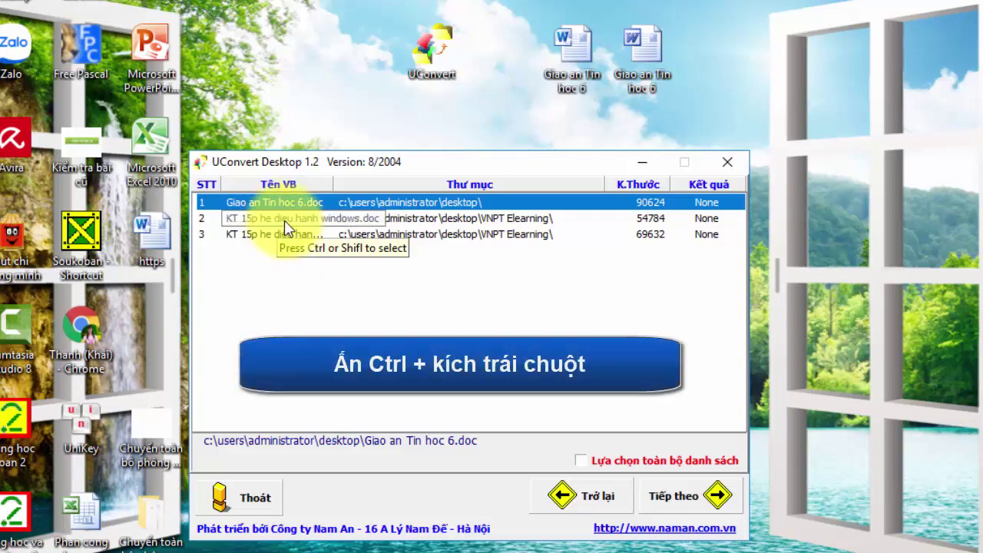
pyautogui.keyDown('ctrl'); pyautogui.click(283, 219); pyautogui.keyUp('ctrl')
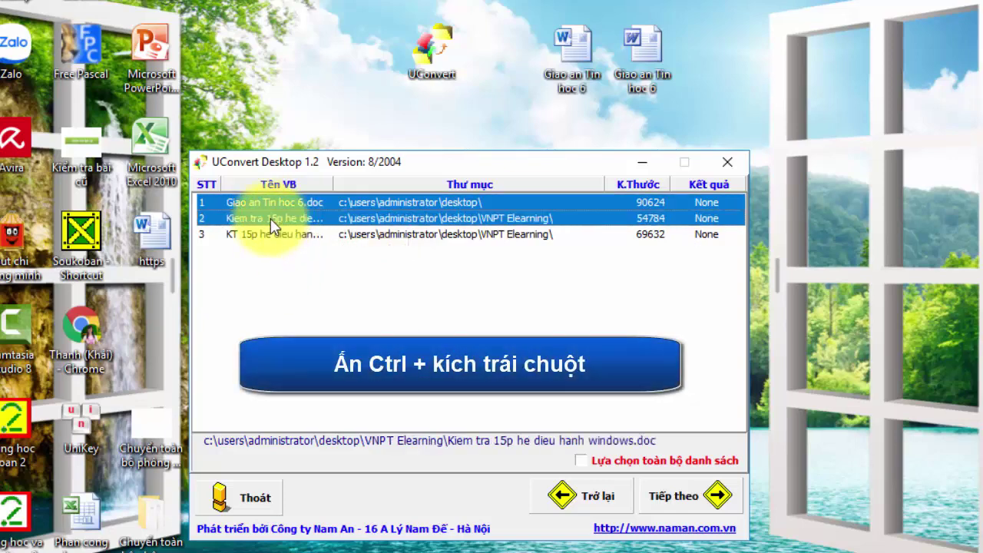
pyautogui.keyDown('ctrl'); pyautogui.click(279, 236); pyautogui.keyUp('ctrl')
pyautogui.keyDown('ctrl'); pyautogui.click(284, 235); pyautogui.keyUp('ctrl')
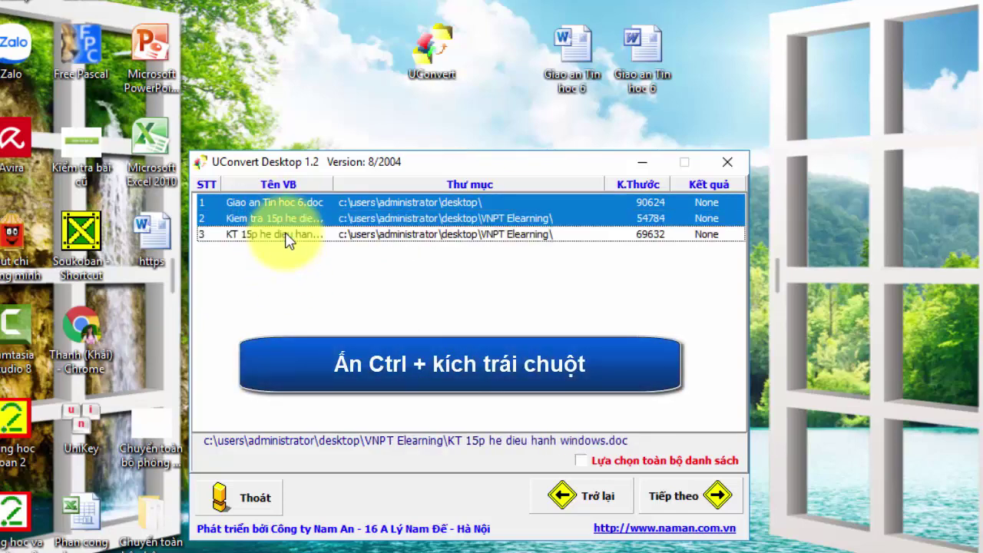
pyautogui.keyDown('ctrl'); pyautogui.click(288, 218); pyautogui.keyUp('ctrl')
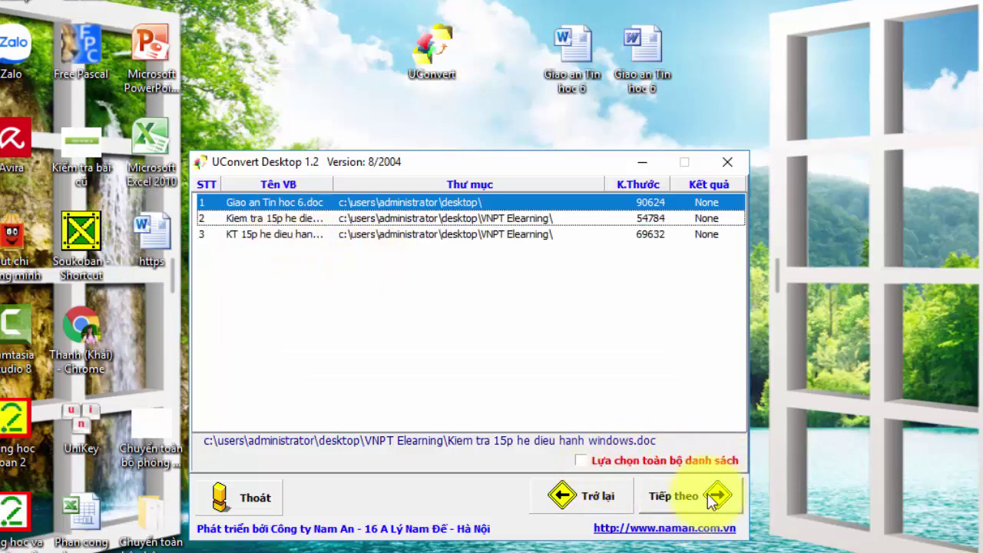
pyautogui.click(689, 505)
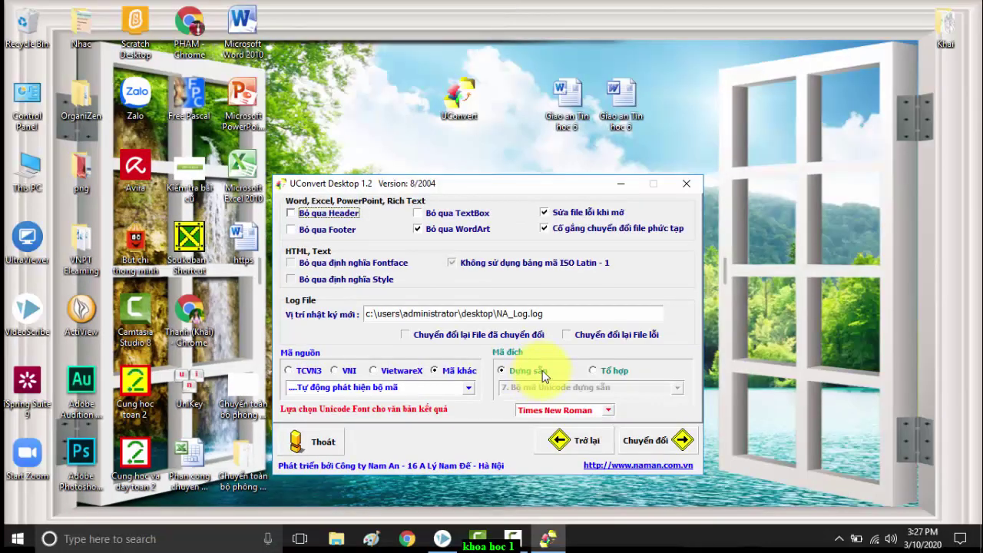
# Convert the selected document to precomposed Unicode in Times New Roman with automatic source encoding detection, and close UConvert.
pyautogui.click(651, 440)
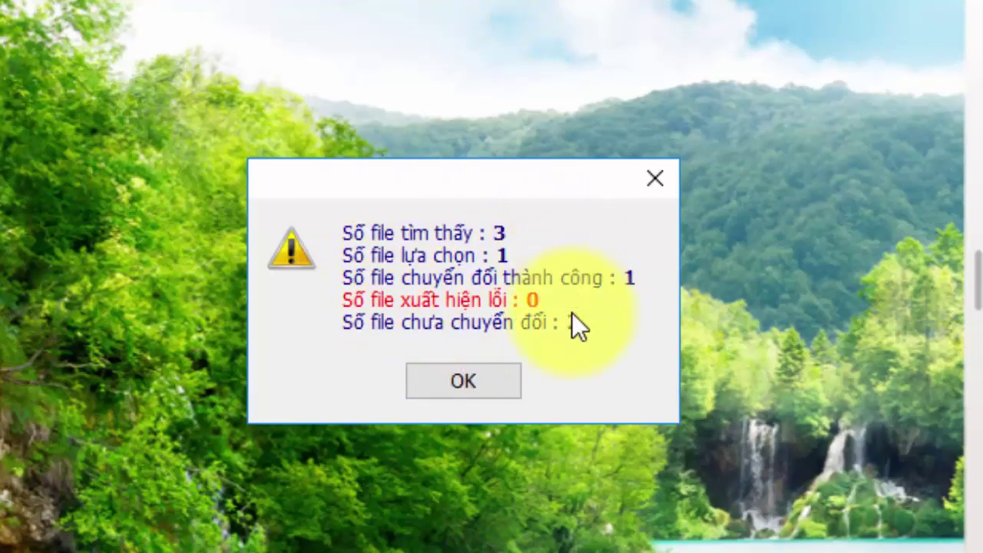
pyautogui.moveTo(570, 193)
pyautogui.mouseDown()
pyautogui.moveTo(587, 177)
pyautogui.moveTo(565, 182)
pyautogui.mouseUp()
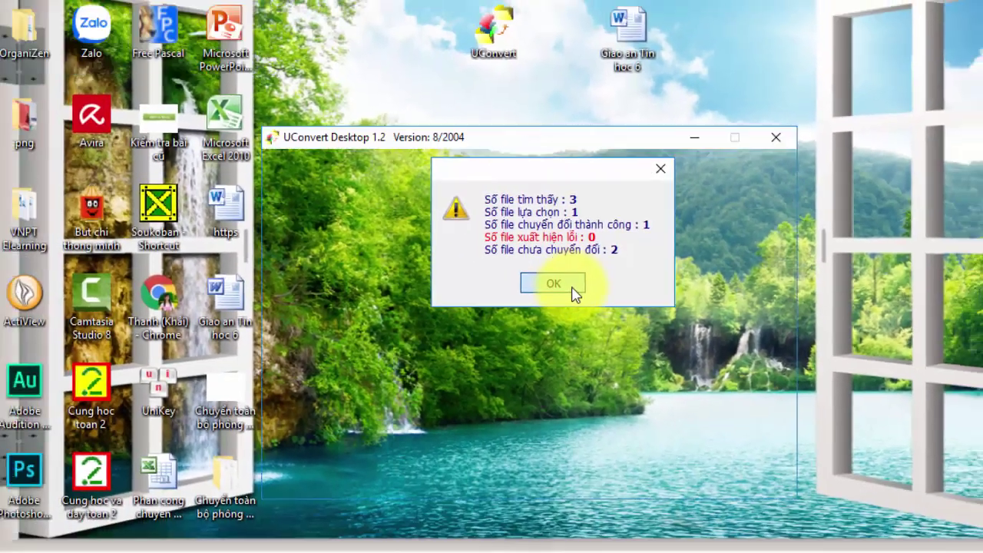
pyautogui.click(557, 320)
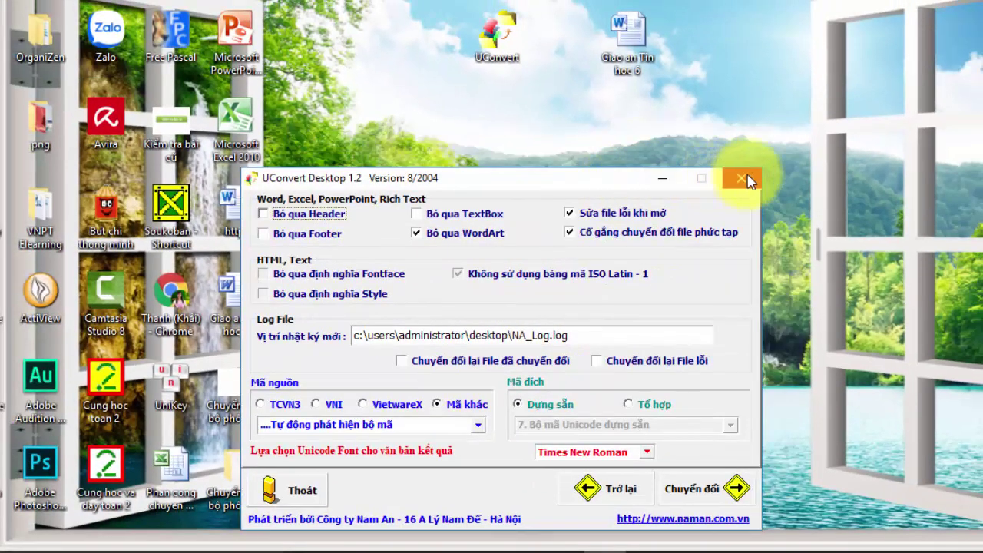
pyautogui.click(742, 178)
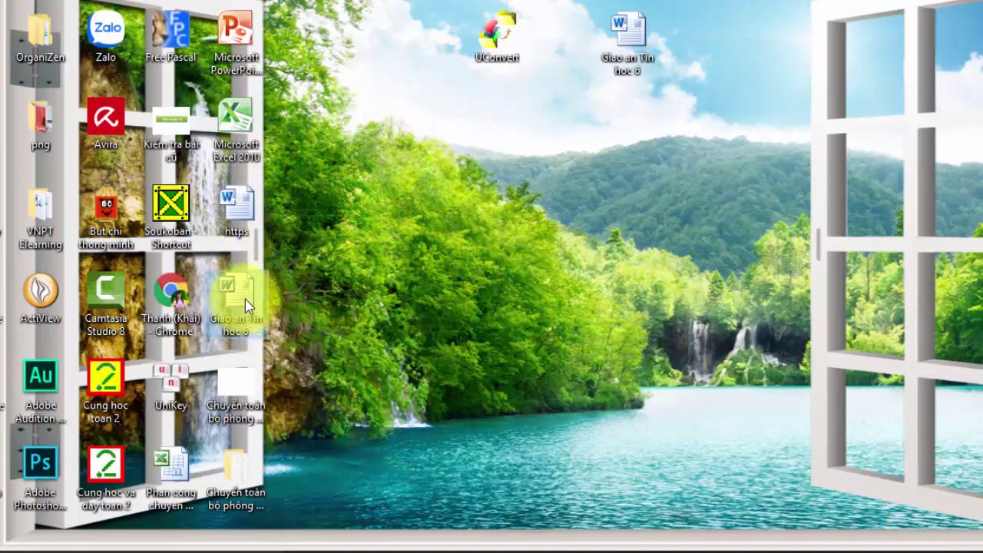
# Move the converted Giao an Tin hoc 6 file next to UConvert on the desktop, and review its fonts and text in Word.
pyautogui.moveTo(245, 298); pyautogui.dragTo(575, 37)
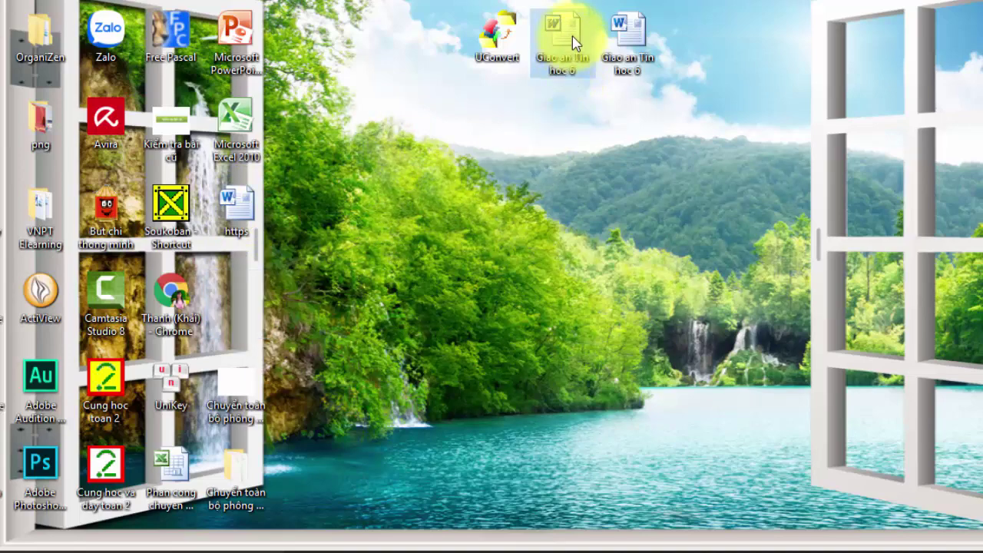
pyautogui.doubleClick(568, 34)
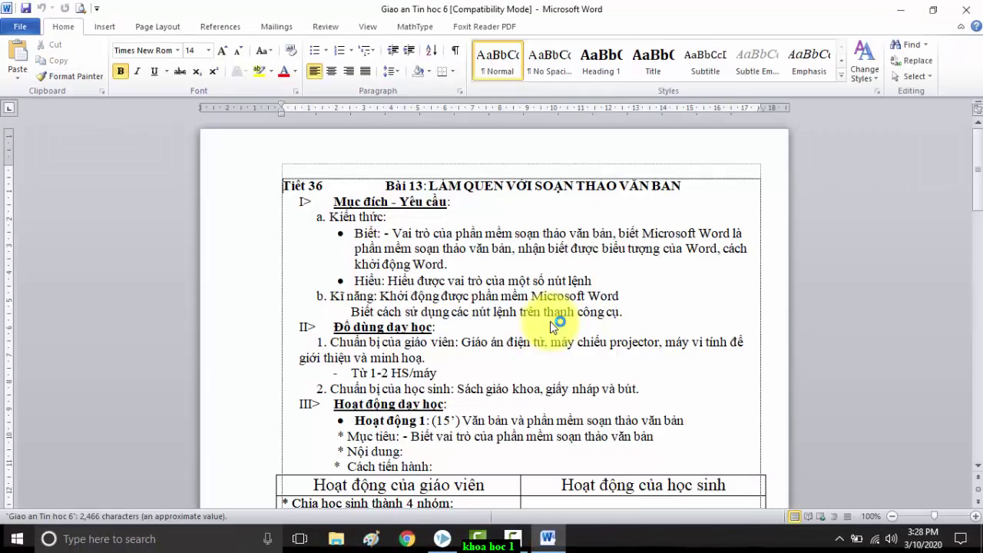
pyautogui.click(427, 219)
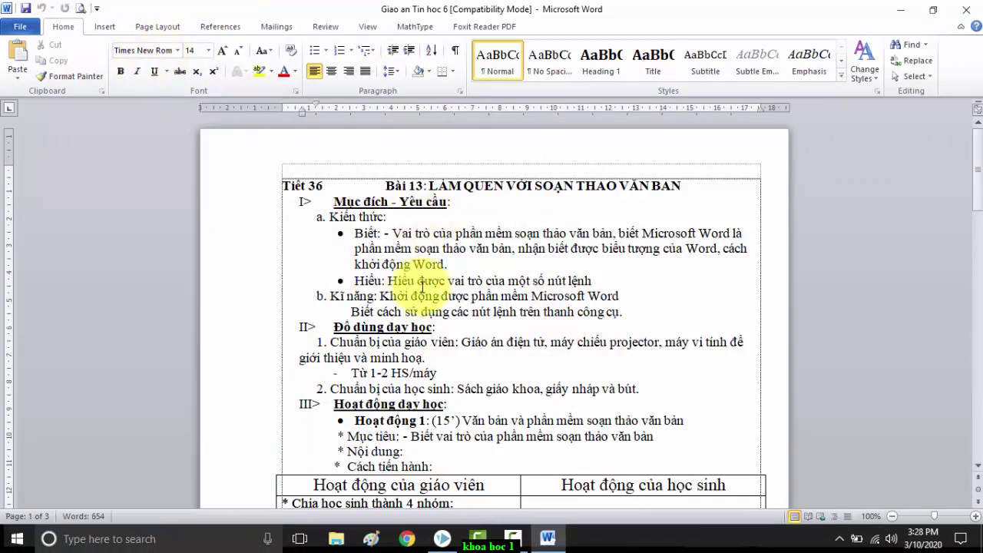
pyautogui.scroll(-5, 425, 355)
pyautogui.scroll(-10, 424, 355)
pyautogui.click(578, 311)
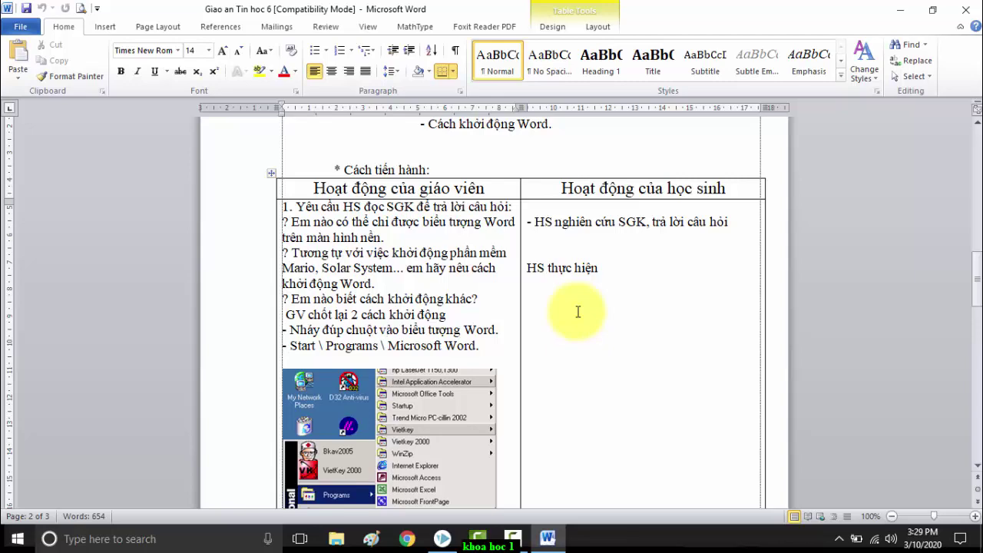
pyautogui.click(965, 10)
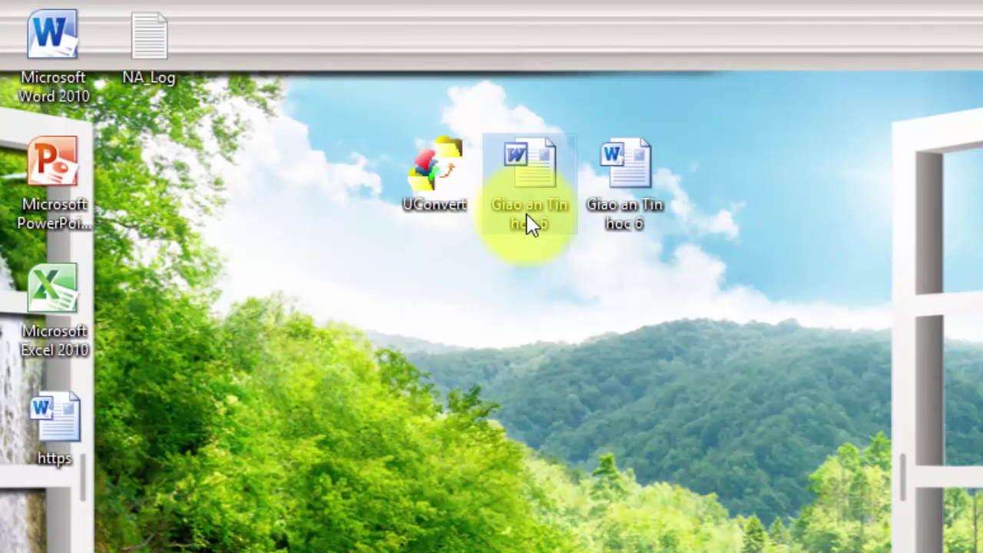
pyautogui.moveTo(525, 209)
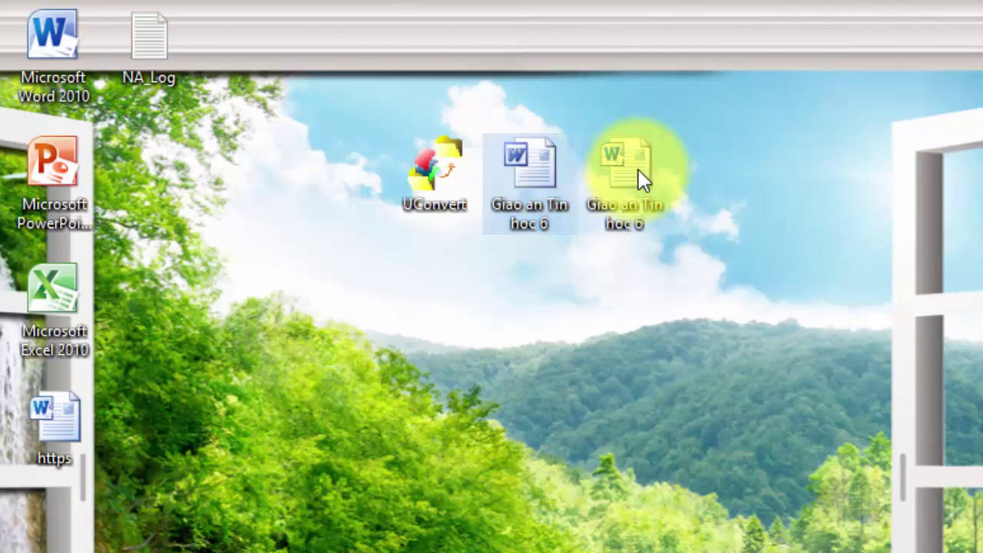
pyautogui.moveTo(598, 152)
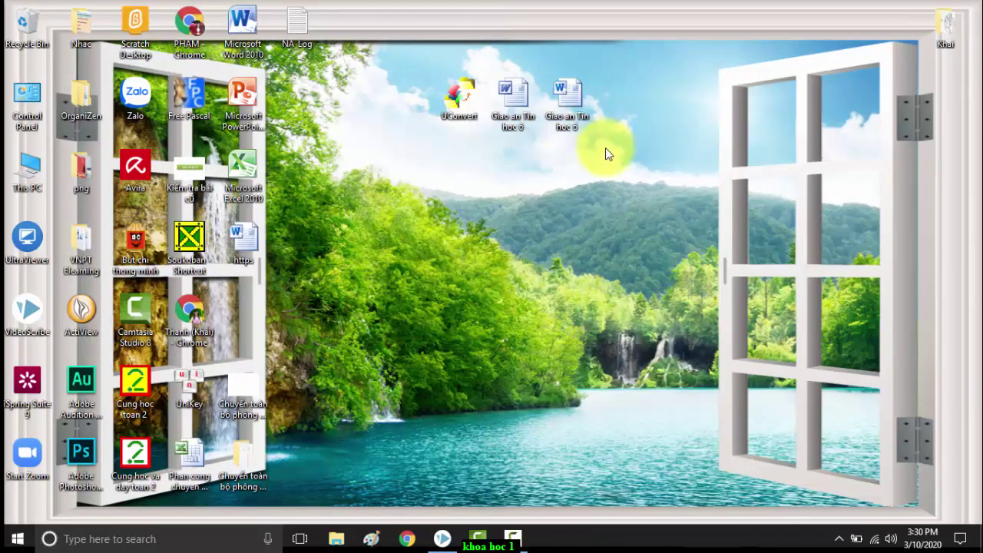
pyautogui.moveTo(564, 111)
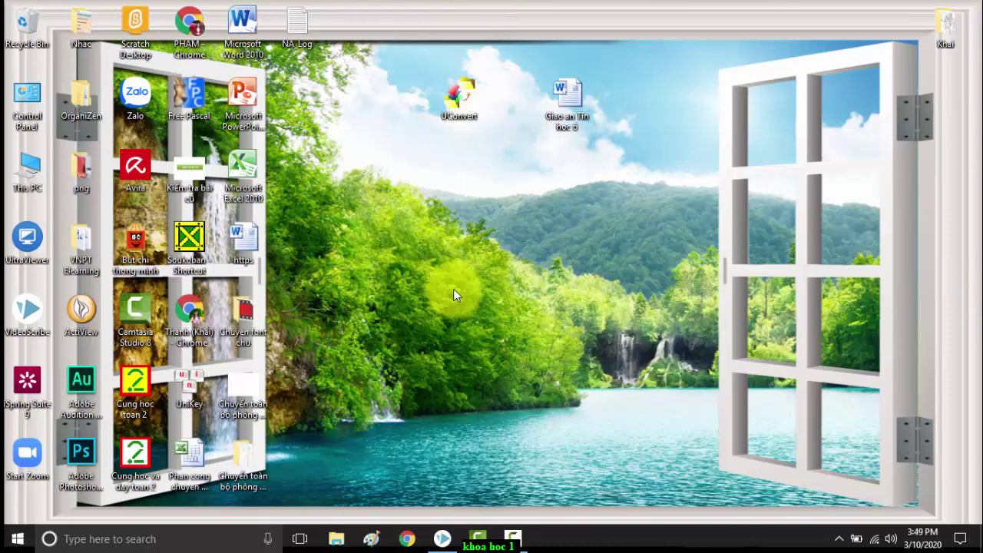
# Open the original Giao an Tin hoc 6 document and save a copy to Desktop as a Word 97-2003 Document.
pyautogui.doubleClick(574, 97)
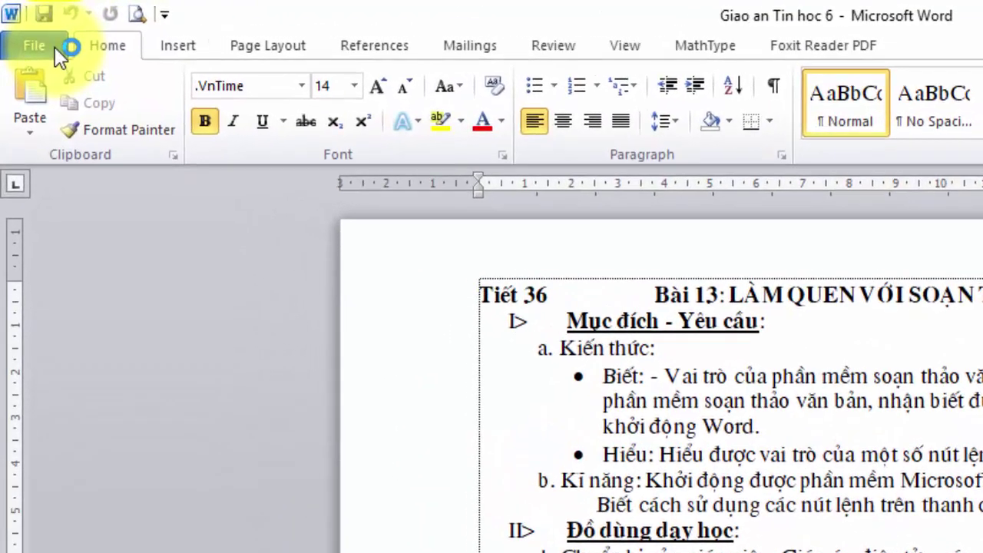
pyautogui.click(54, 47)
pyautogui.click(79, 120)
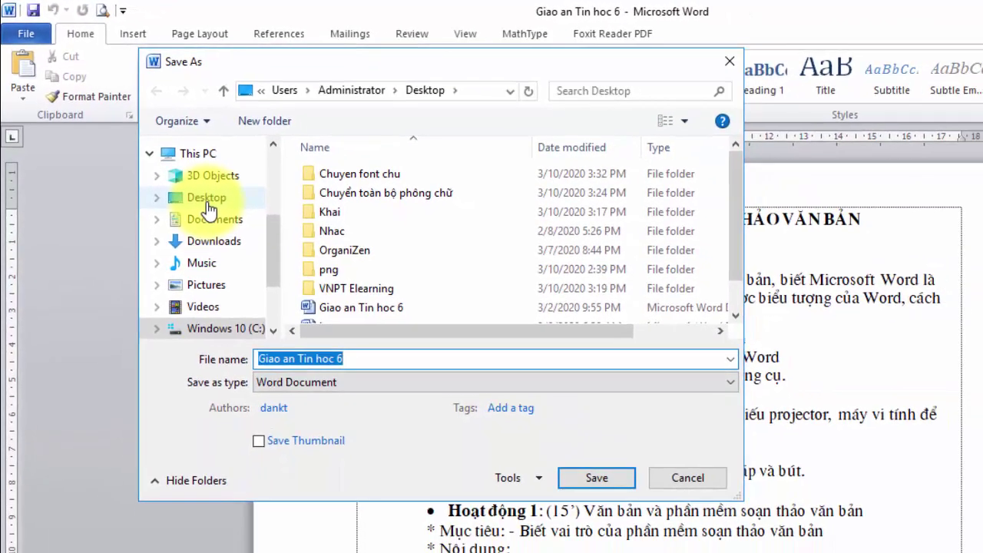
pyautogui.click(278, 269)
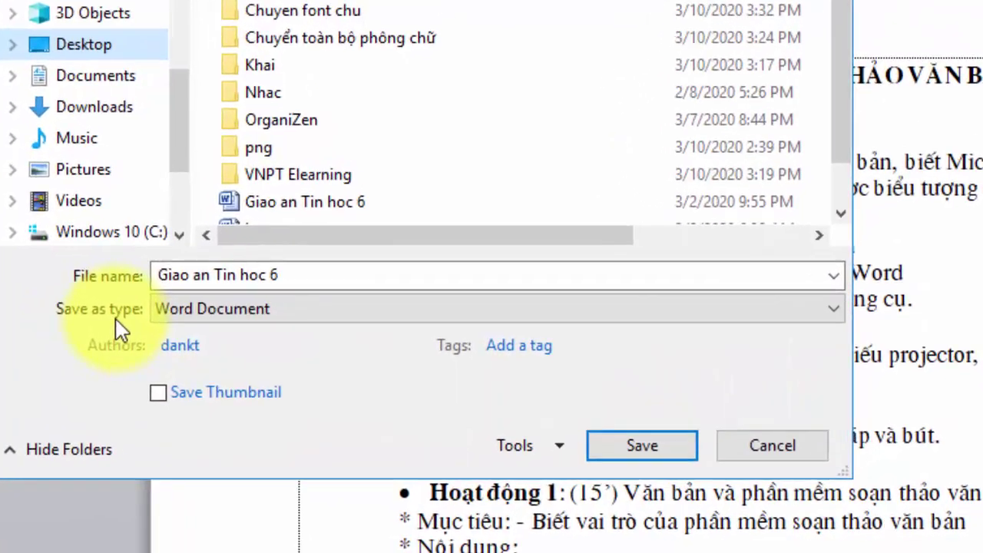
pyautogui.click(832, 319)
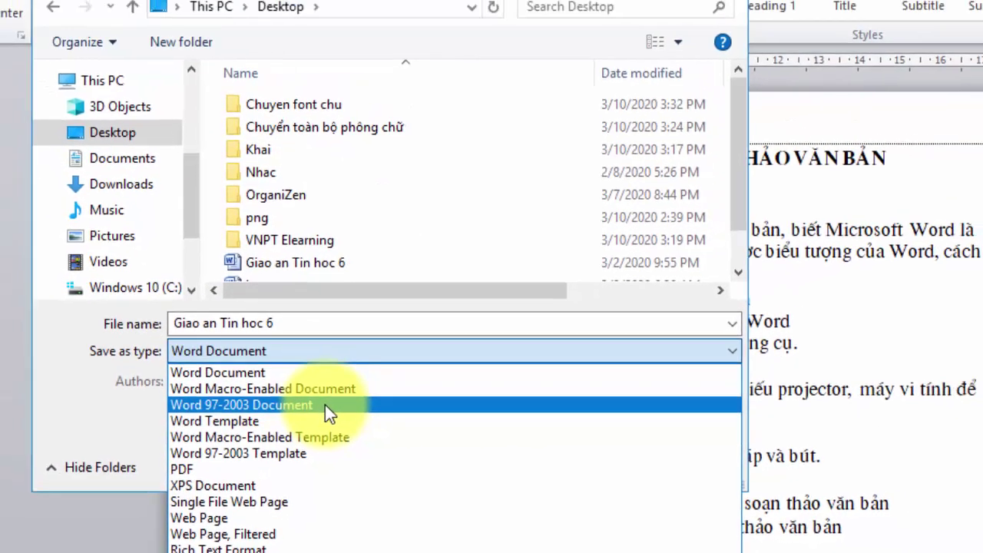
pyautogui.click(339, 374)
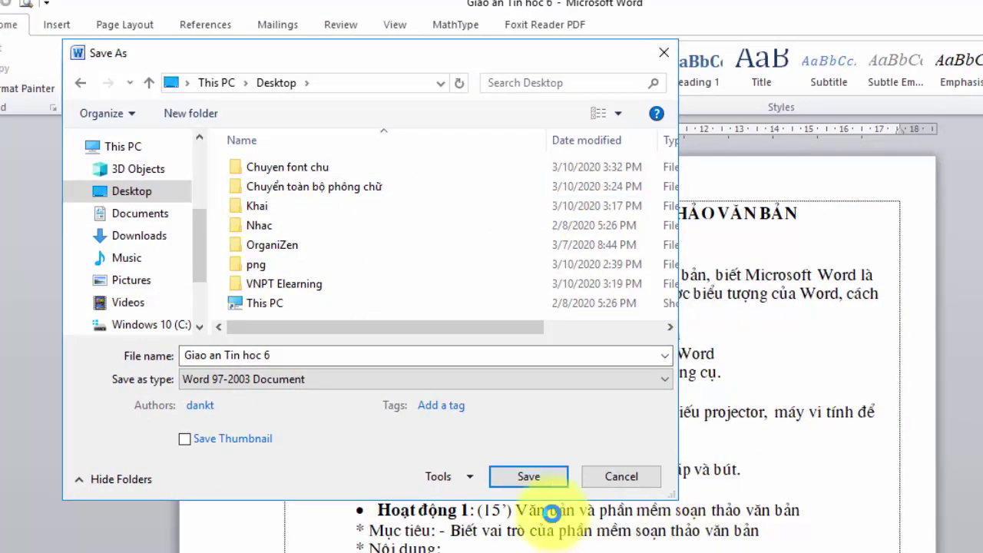
pyautogui.click(551, 490)
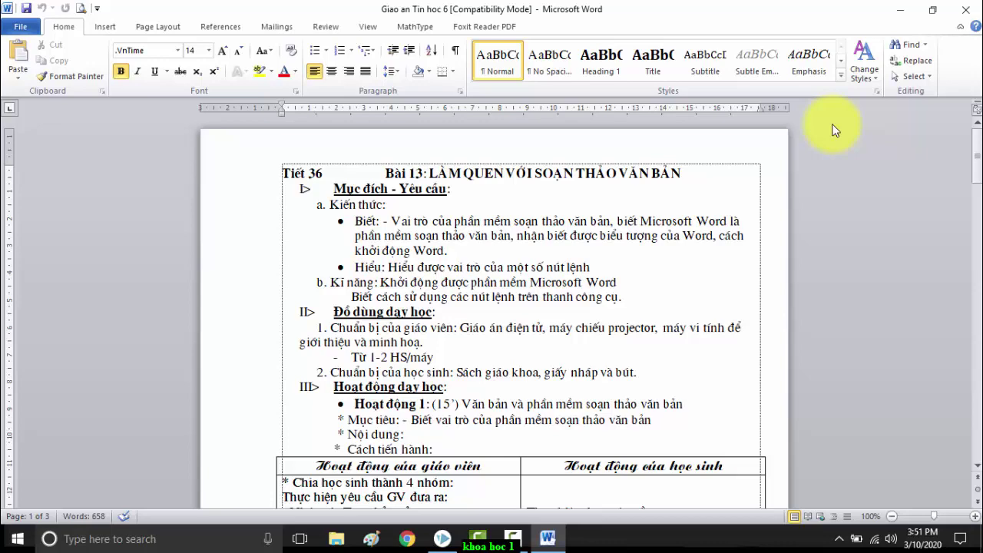
# Close the Word document and open the installed fonts folder at C:\Windows\Fonts, locating the .Vn fonts.
pyautogui.click(967, 11)
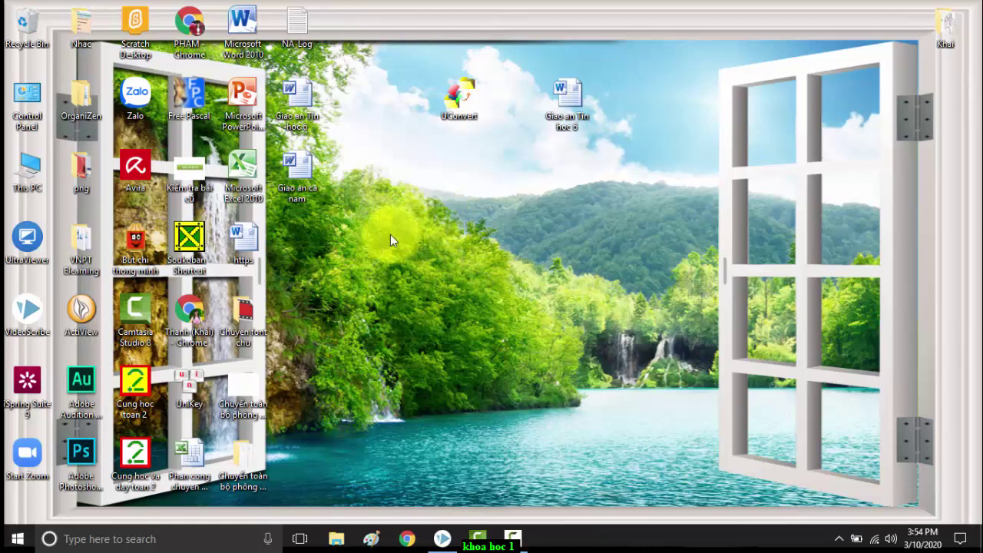
pyautogui.doubleClick(27, 168)
pyautogui.doubleClick(238, 221)
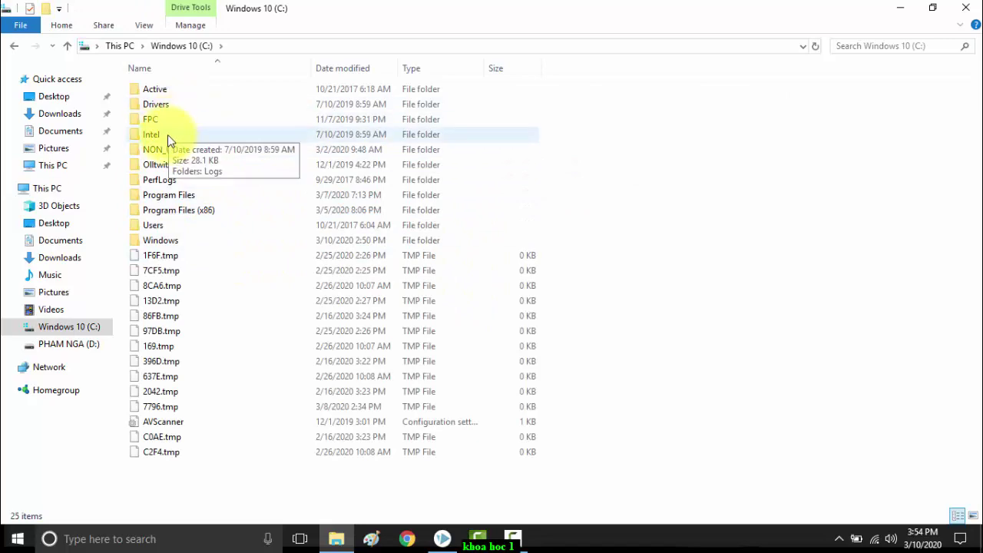
pyautogui.doubleClick(169, 240)
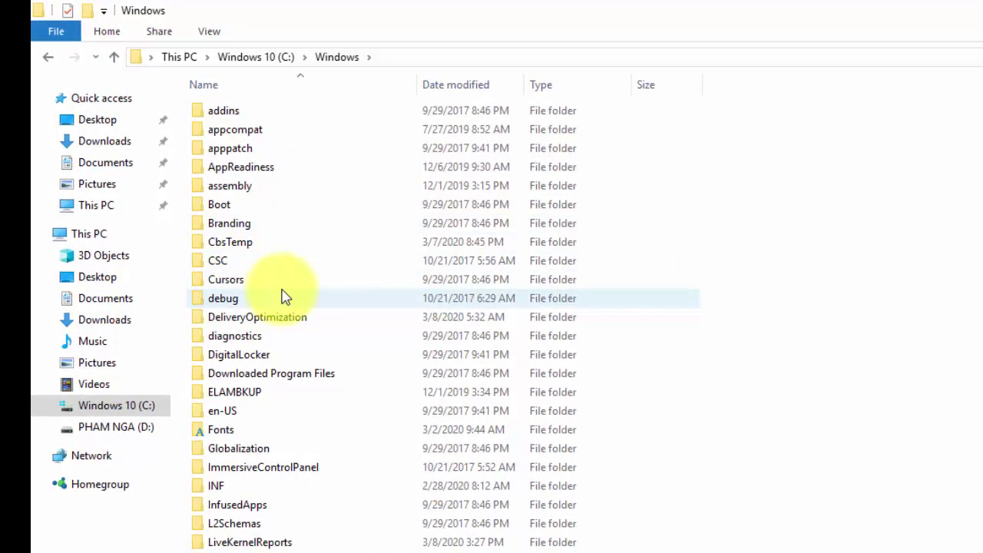
pyautogui.scroll(-2, 284, 297)
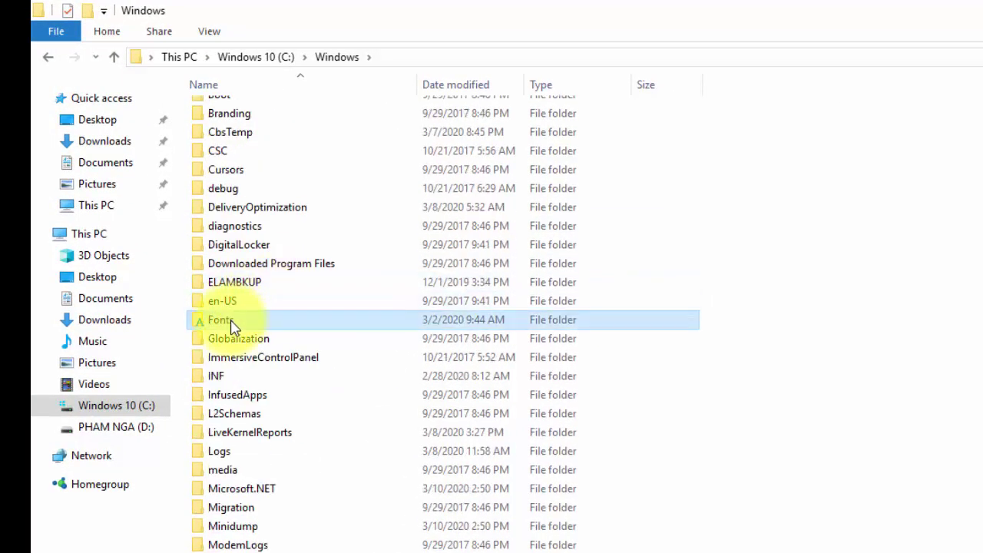
pyautogui.doubleClick(235, 325)
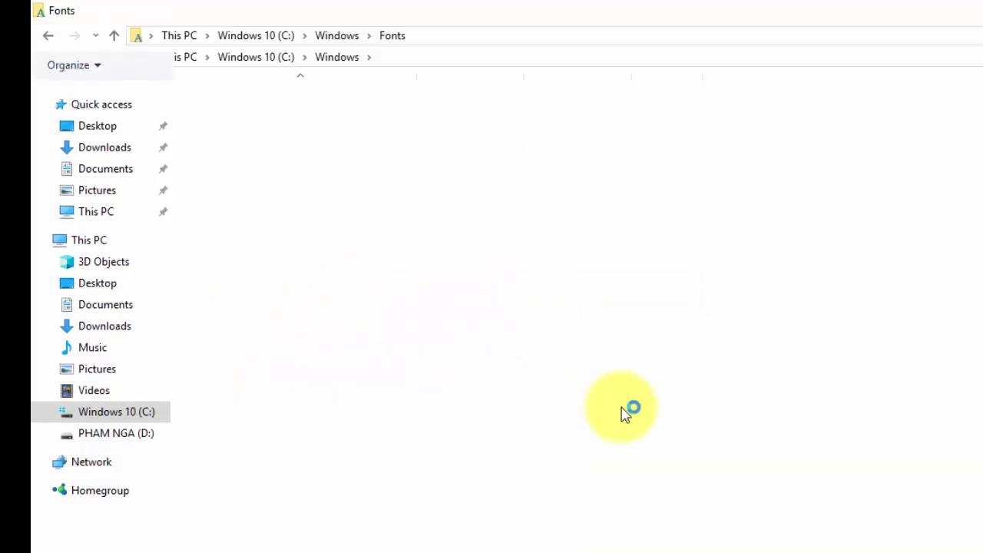
pyautogui.scroll(-5, 622, 415)
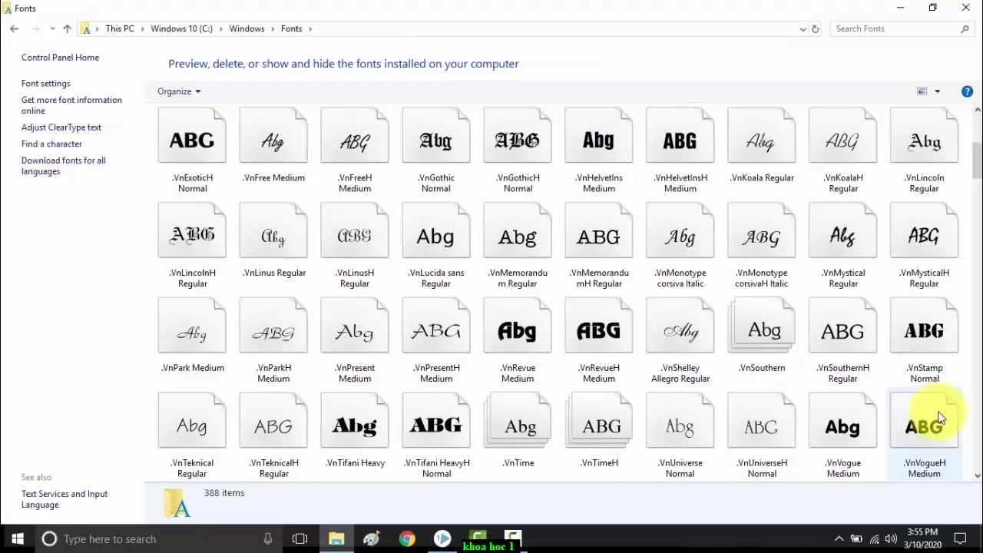
# Permanently delete the .VnTime font family from the installed fonts and minimize the Fonts window.
pyautogui.click(519, 425)
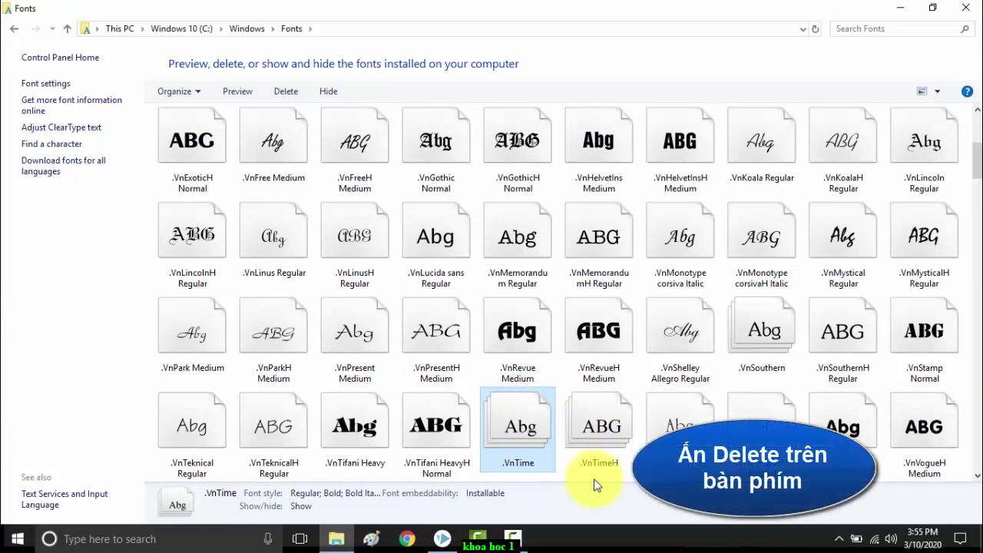
pyautogui.press('Delete')
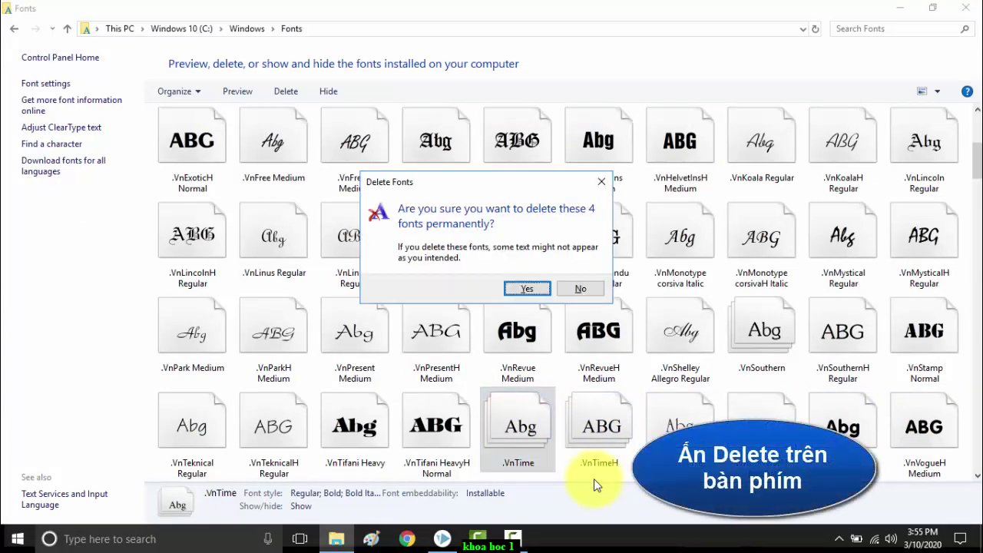
pyautogui.click(525, 288)
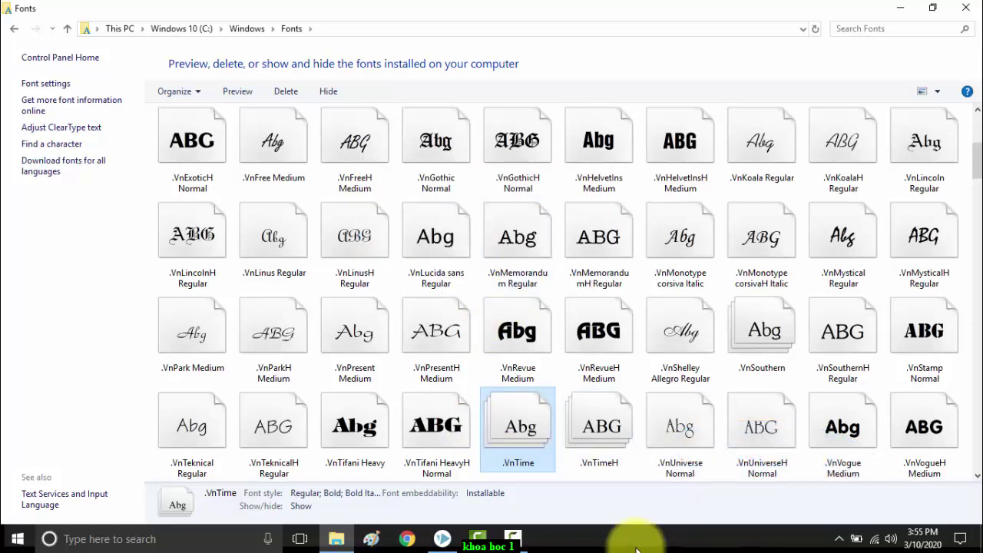
pyautogui.click(900, 8)
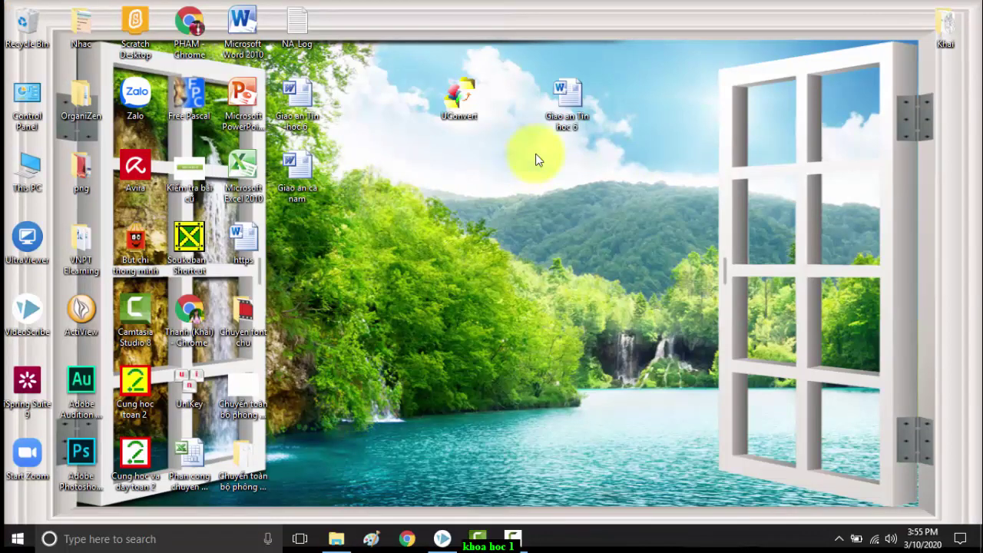
# Open the original Giao an Tin hoc 6 document in Word to examine how its text displays, and close it.
pyautogui.doubleClick(297, 90)
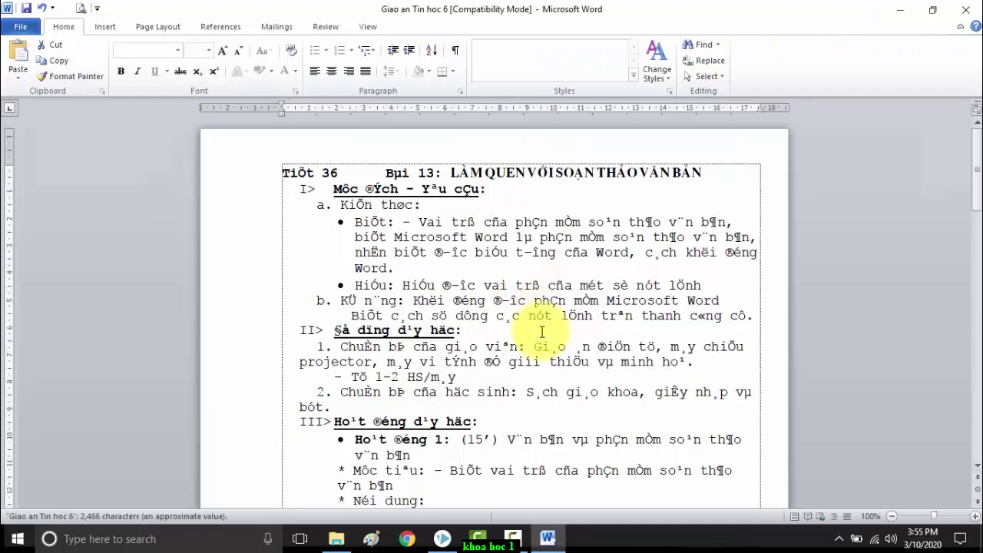
pyautogui.click(543, 335)
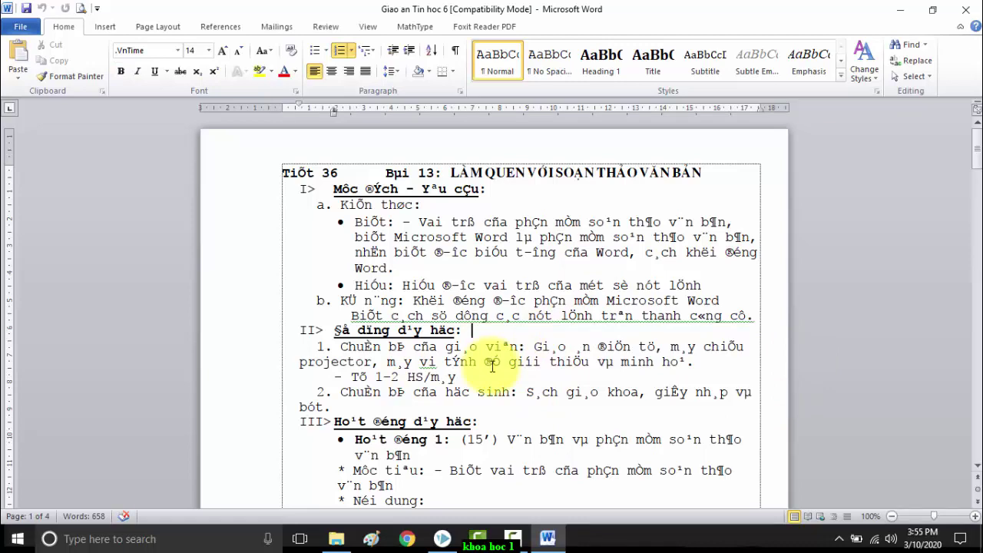
pyautogui.click(960, 13)
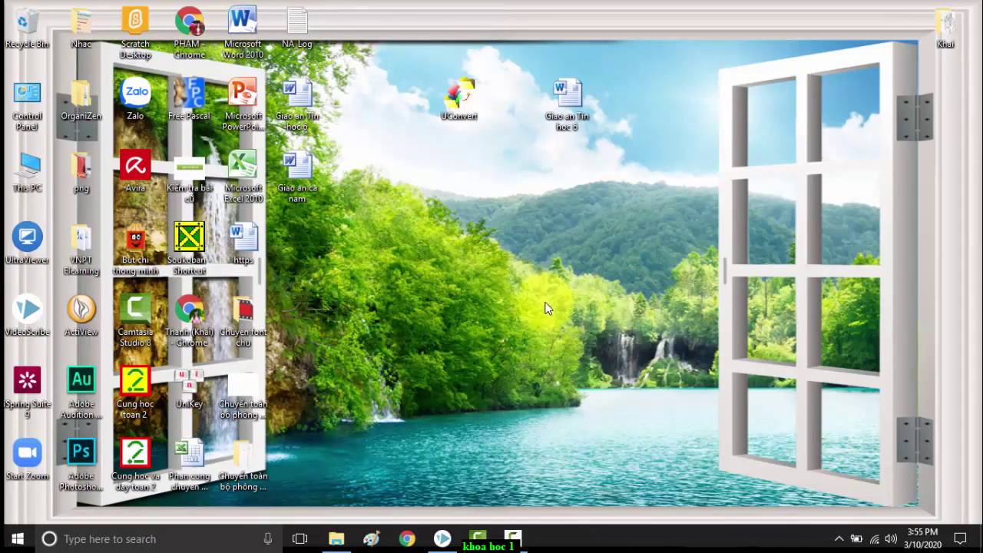
# Switch to Chrome and search Google for "tai font chu .vntime".
pyautogui.click(409, 541)
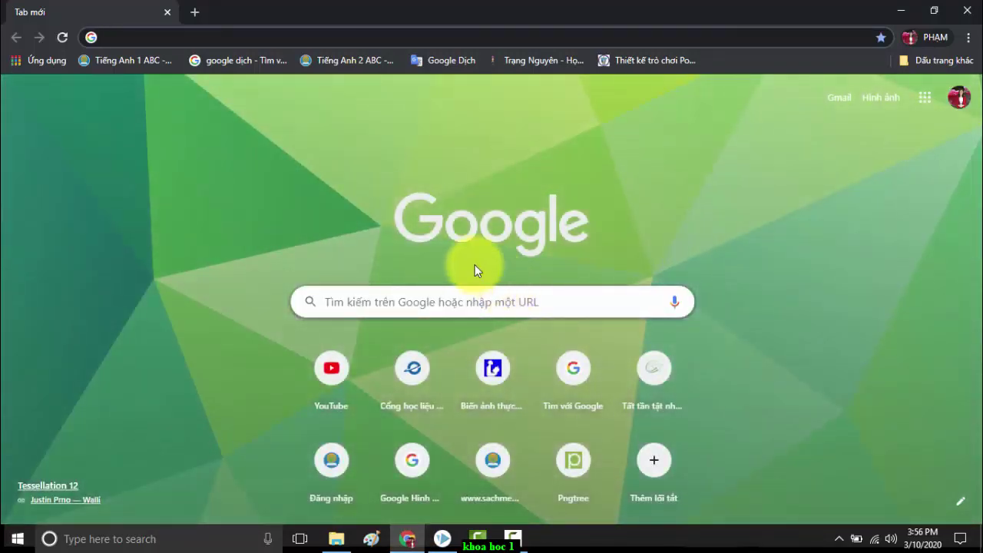
pyautogui.click(411, 303)
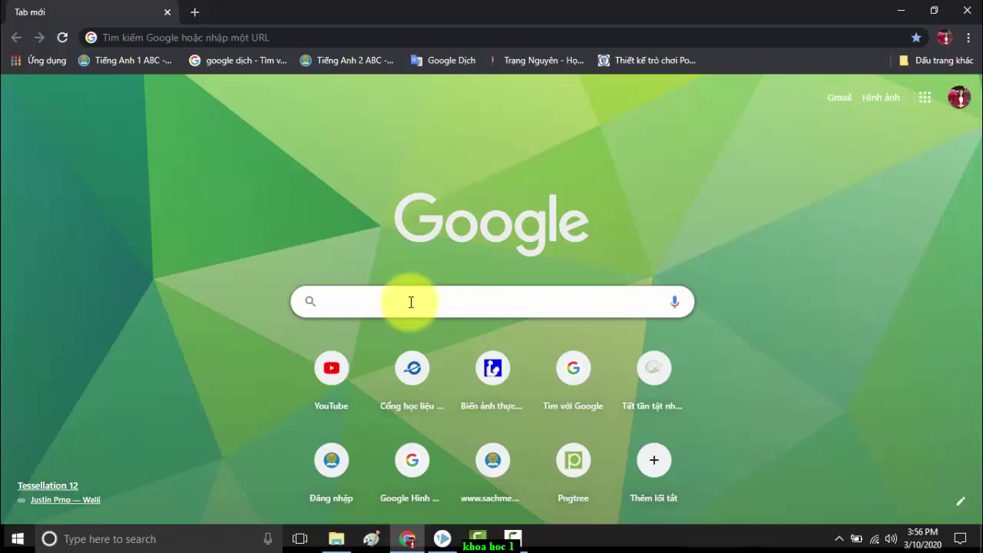
pyautogui.write('taải')
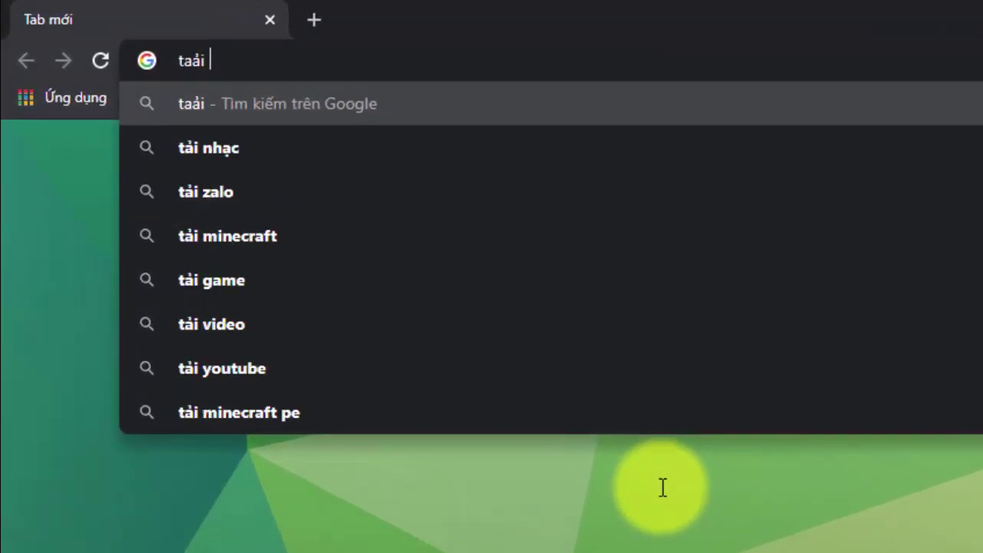
pyautogui.press('BackSpace')
pyautogui.press('BackSpace')
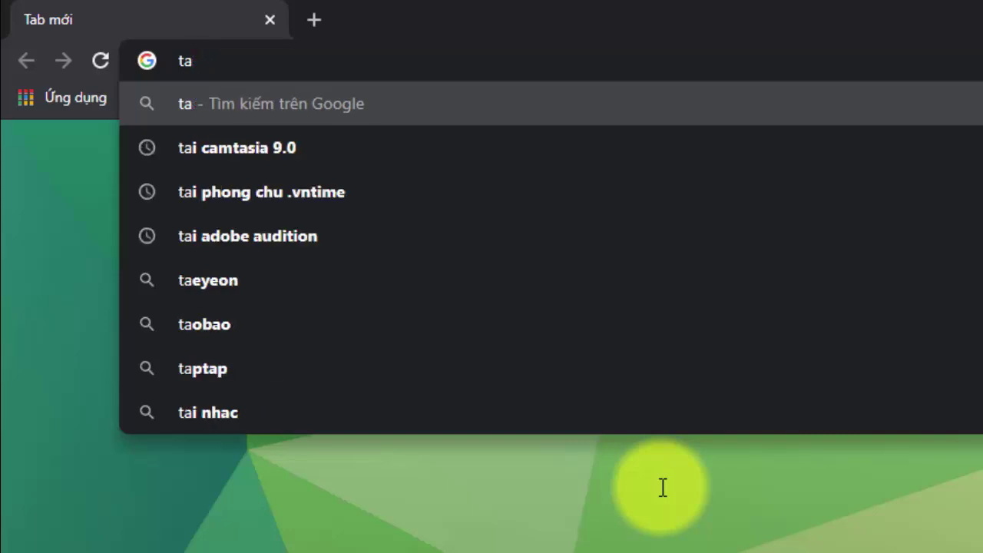
pyautogui.write('i')
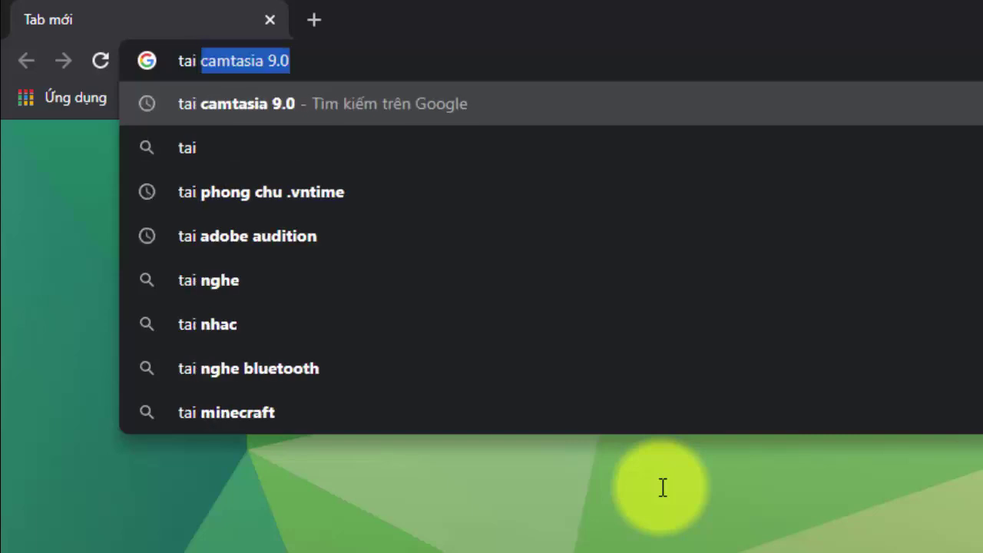
pyautogui.write(' fon')
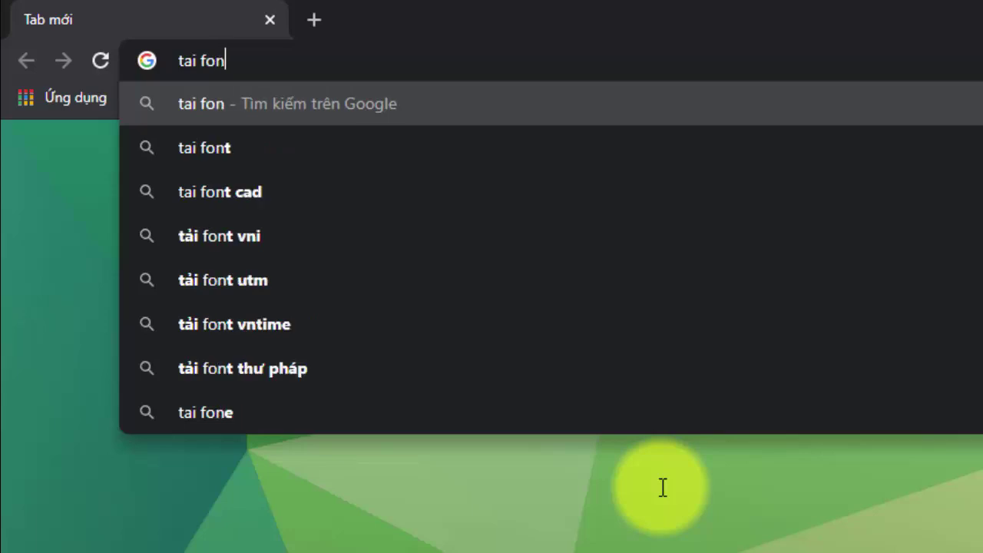
pyautogui.write('t chu')
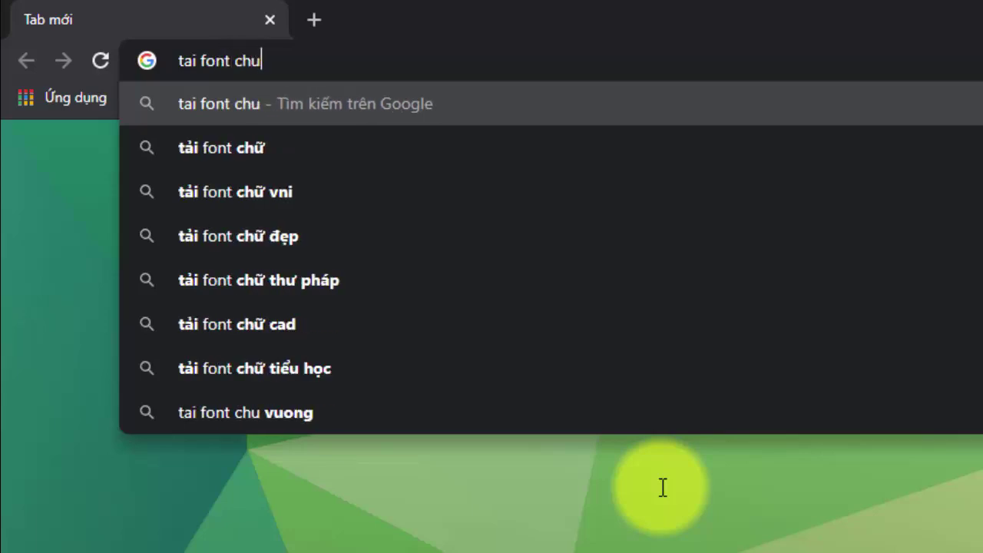
pyautogui.write(' .vn')
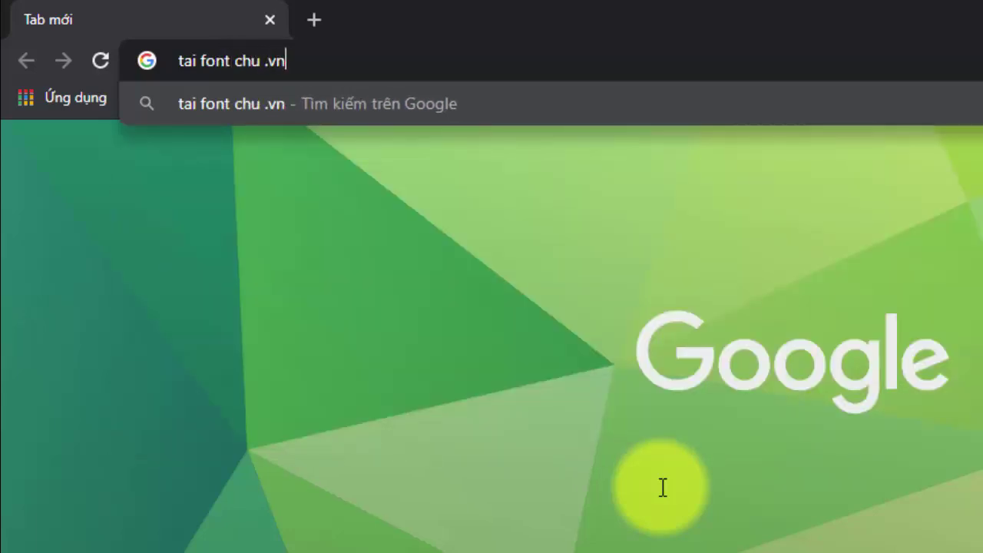
pyautogui.write('time')
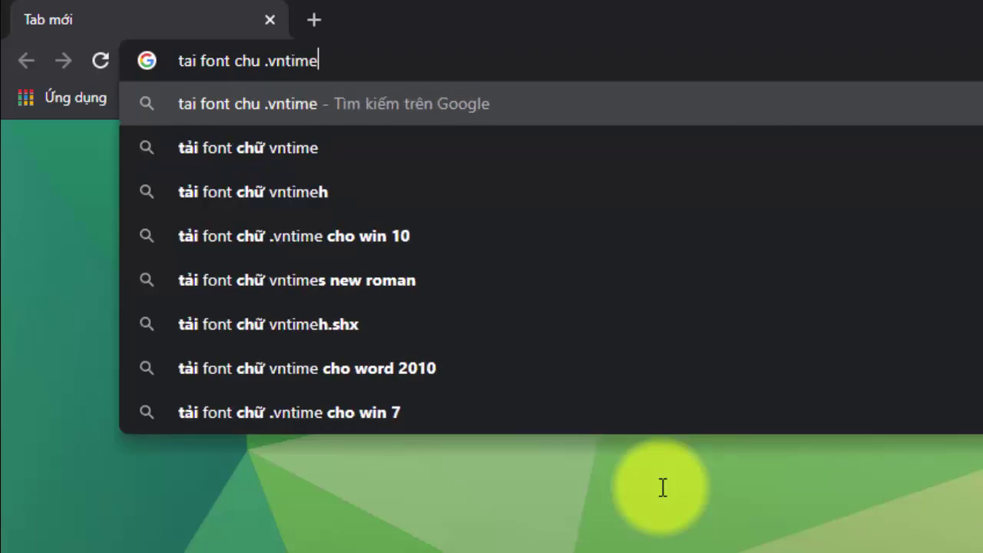
pyautogui.press('Return')
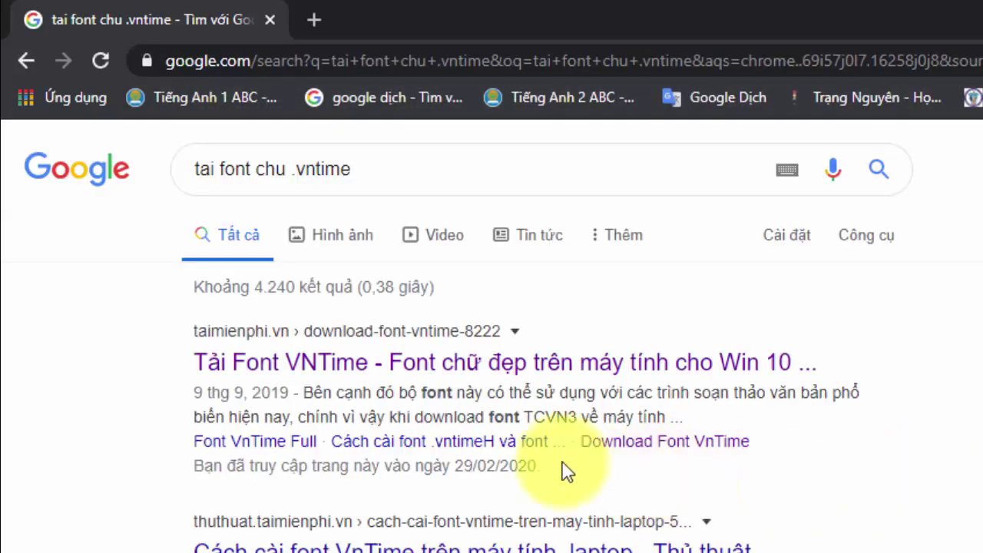
# Open the taimienphi.vn Font VnTime page from the search results and request the download from Link File 1.
pyautogui.click(447, 378)
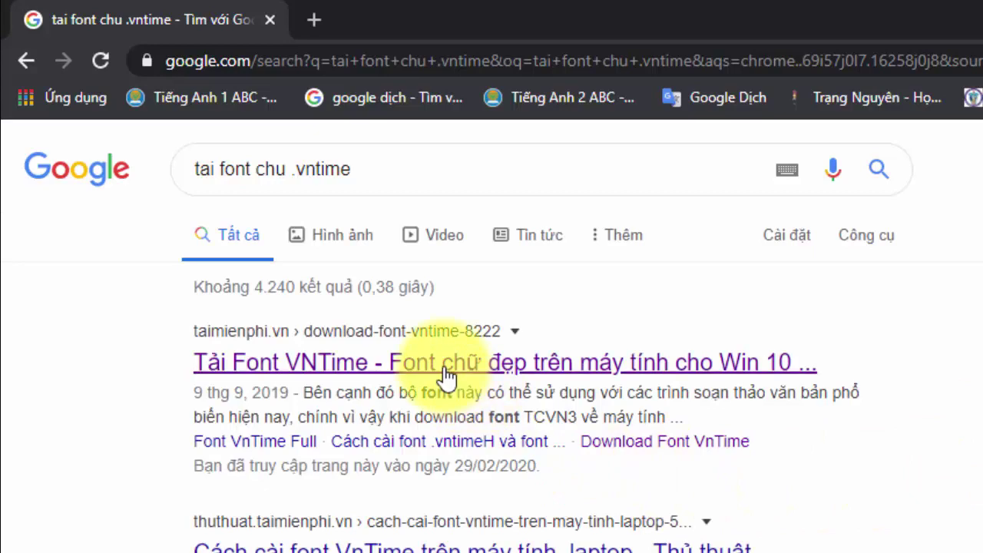
pyautogui.scroll(-6, 971, 491)
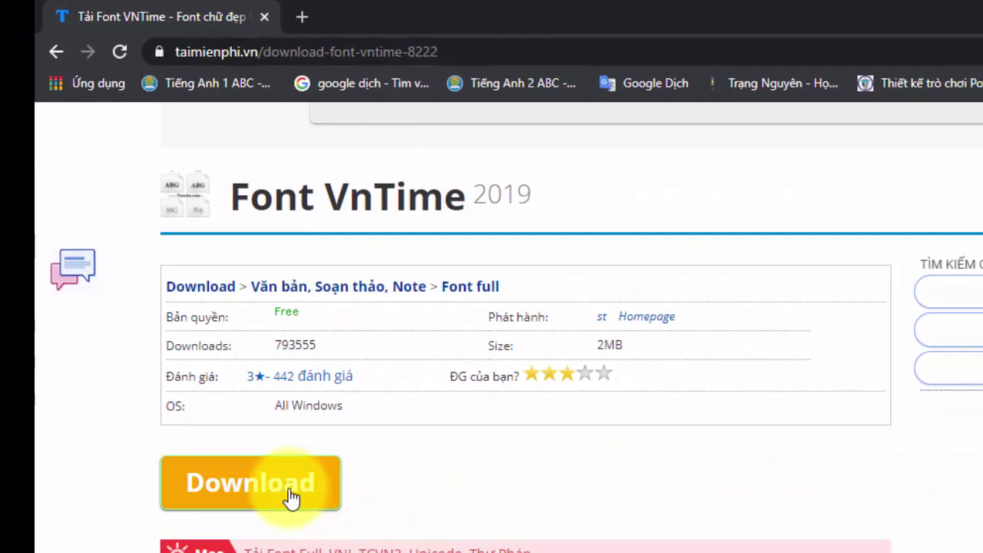
pyautogui.click(291, 498)
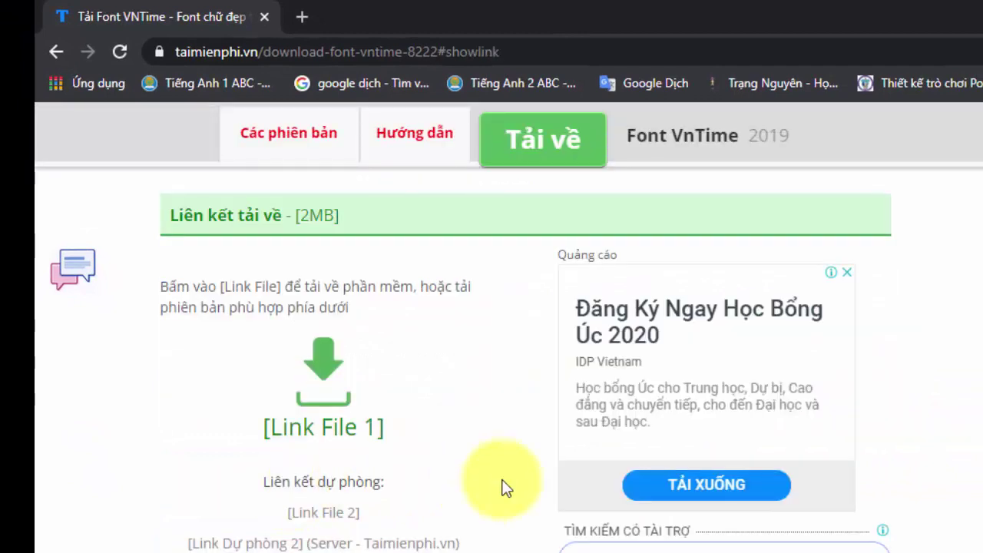
pyautogui.click(326, 382)
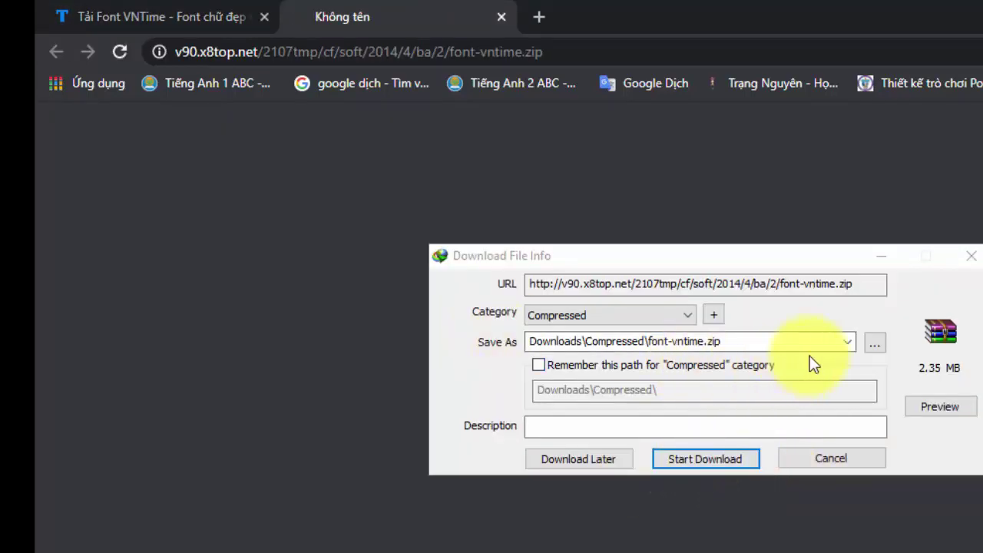
# Download font-vntime.zip to the Desktop and close the download dialog.
pyautogui.click(874, 343)
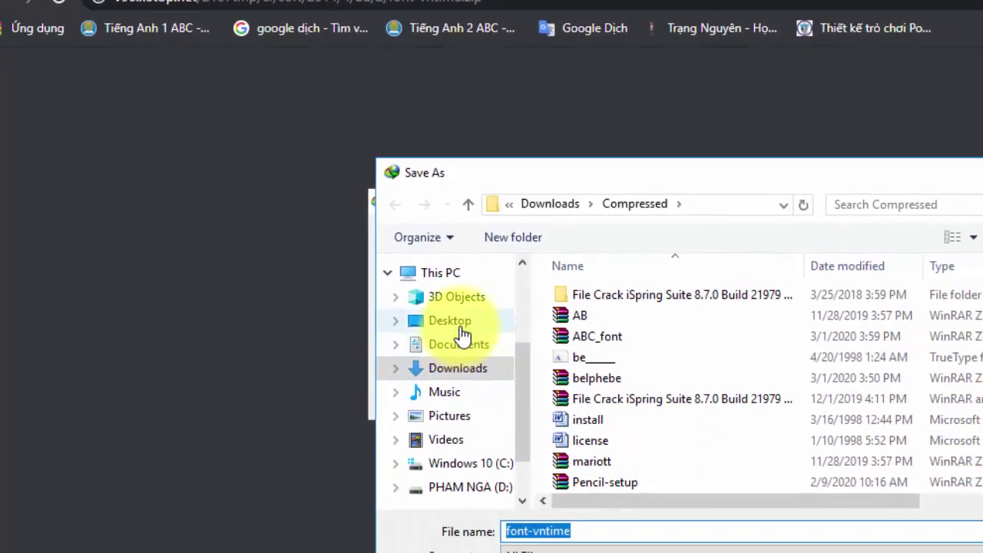
pyautogui.click(461, 326)
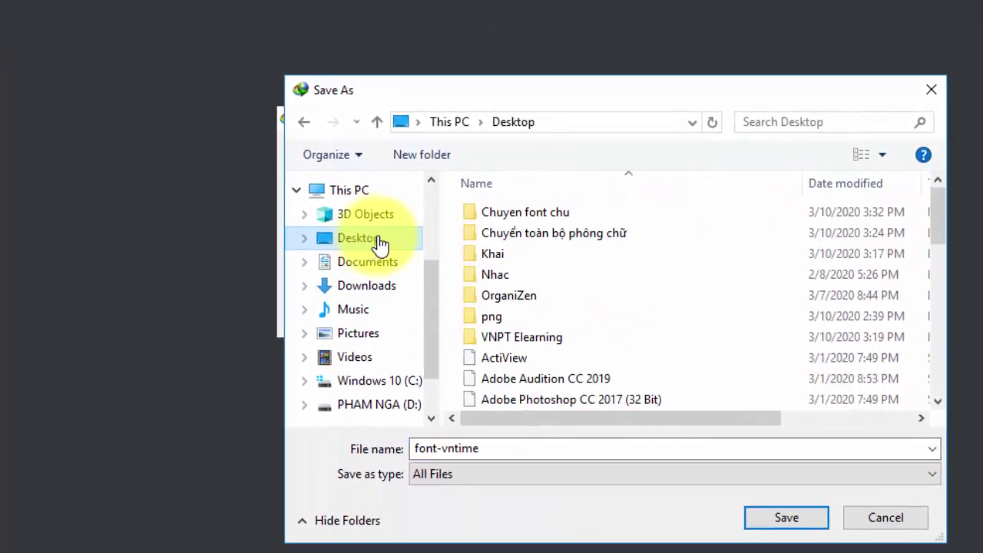
pyautogui.click(757, 496)
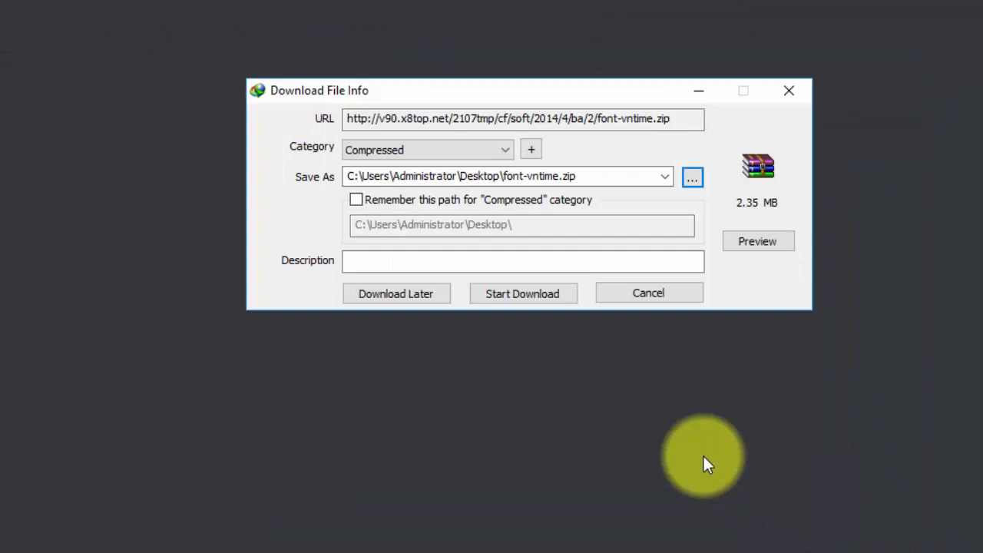
pyautogui.click(541, 295)
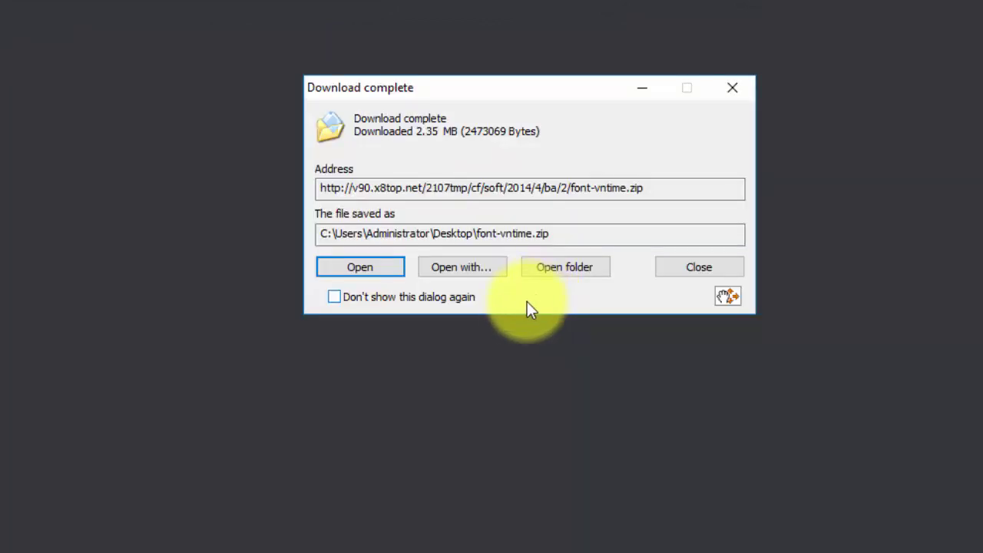
pyautogui.click(702, 275)
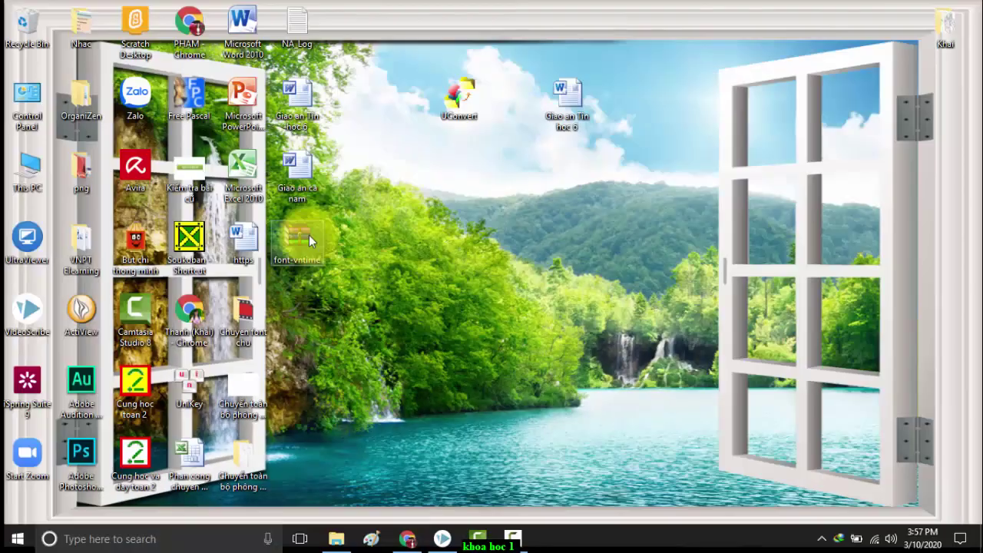
# Extract the font-vntime archive on the desktop and open the Font folder inside the extracted font-vntime folder.
pyautogui.rightClick(308, 235)
pyautogui.click(361, 263)
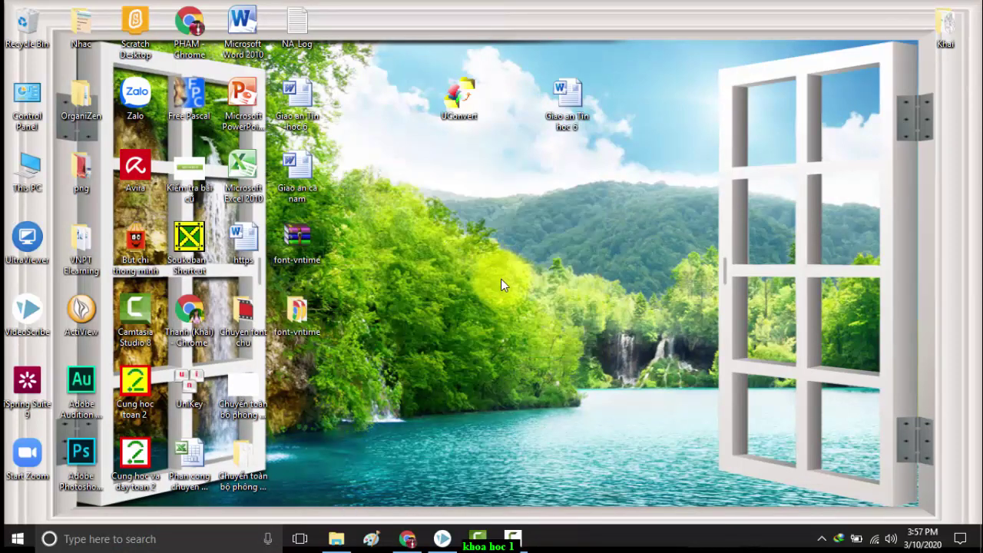
pyautogui.doubleClick(295, 311)
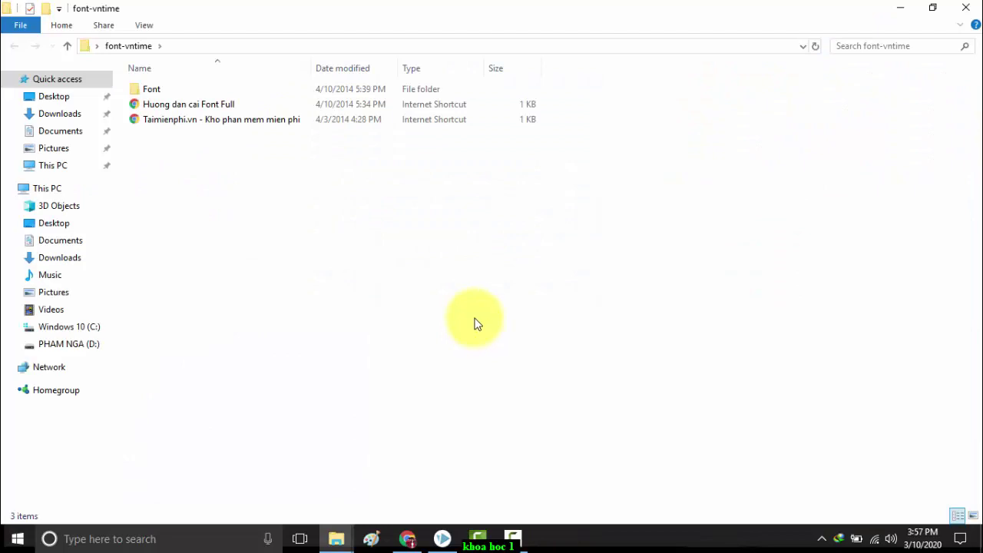
pyautogui.doubleClick(174, 93)
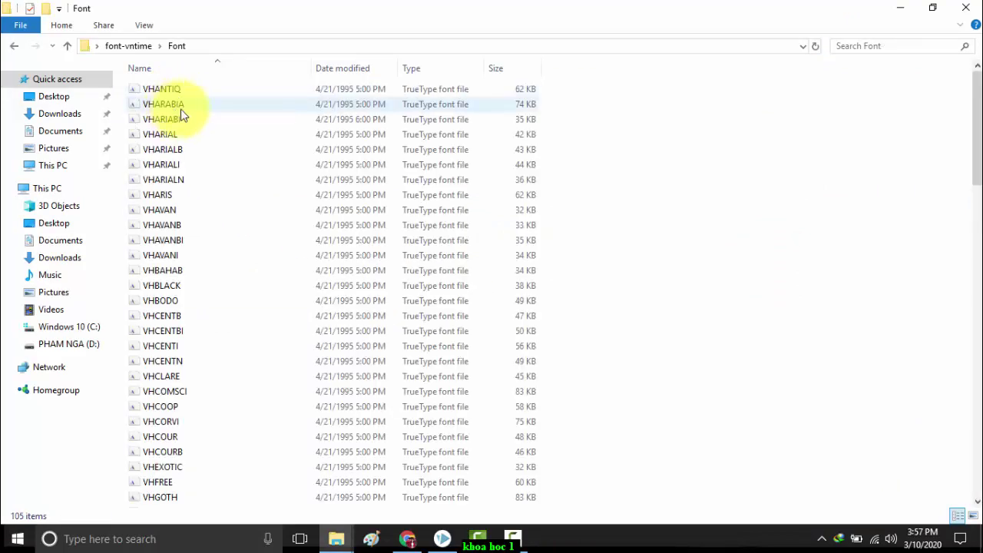
# Find the VNTIME TrueType font file in the extracted Font folder and install it.
pyautogui.scroll(-6, 338, 287)
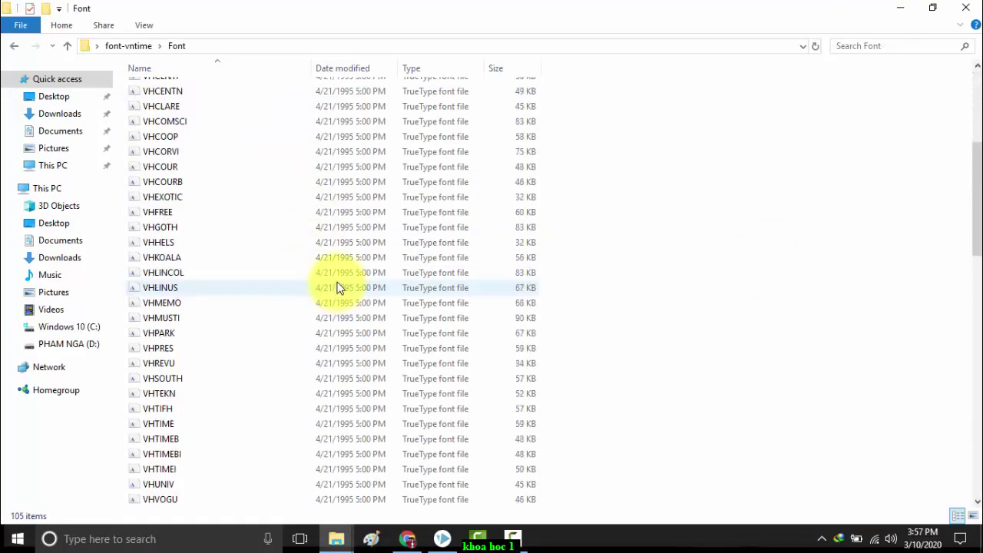
pyautogui.scroll(5, 337, 287)
pyautogui.scroll(-9, 337, 287)
pyautogui.scroll(-14, 338, 287)
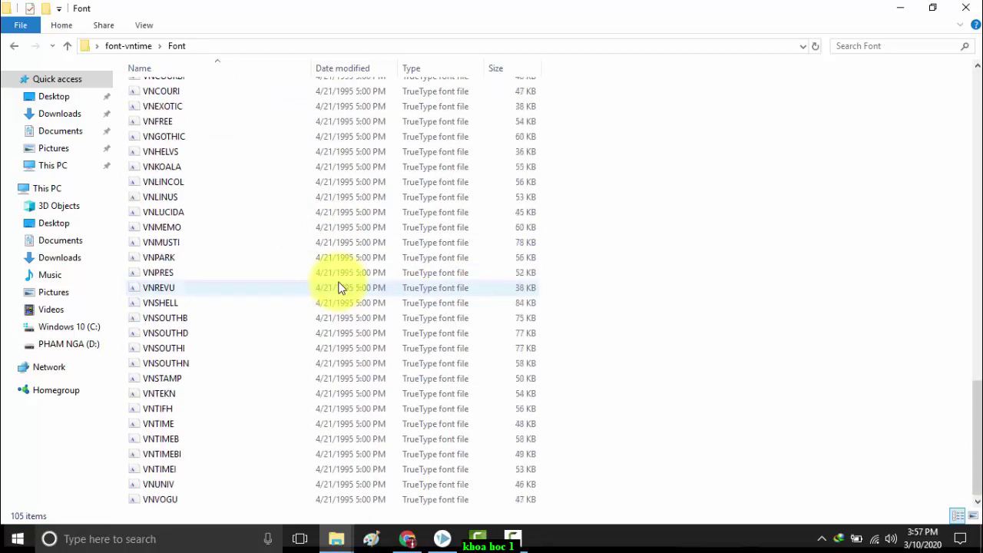
pyautogui.scroll(6, 340, 287)
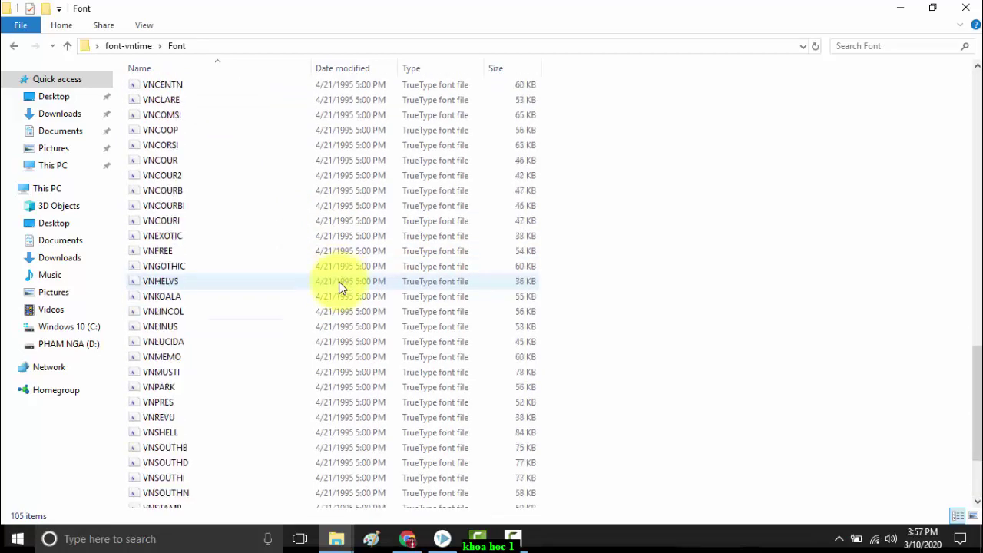
pyautogui.scroll(-6, 340, 287)
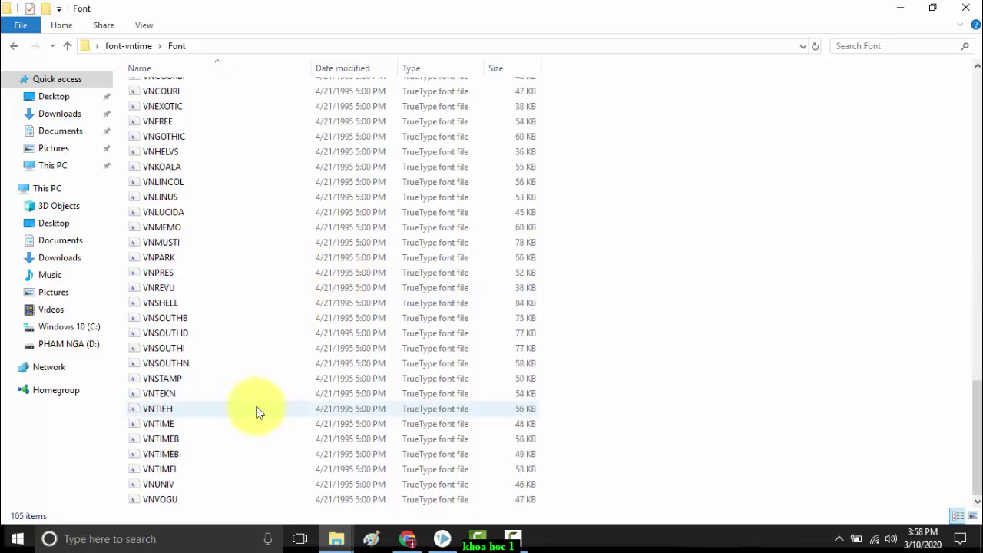
pyautogui.click(175, 428)
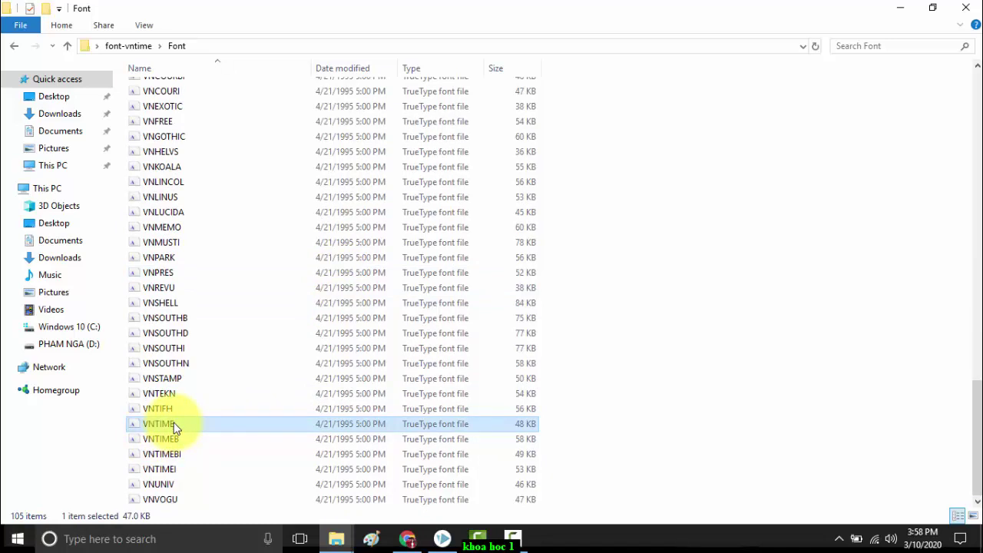
pyautogui.rightClick(175, 428)
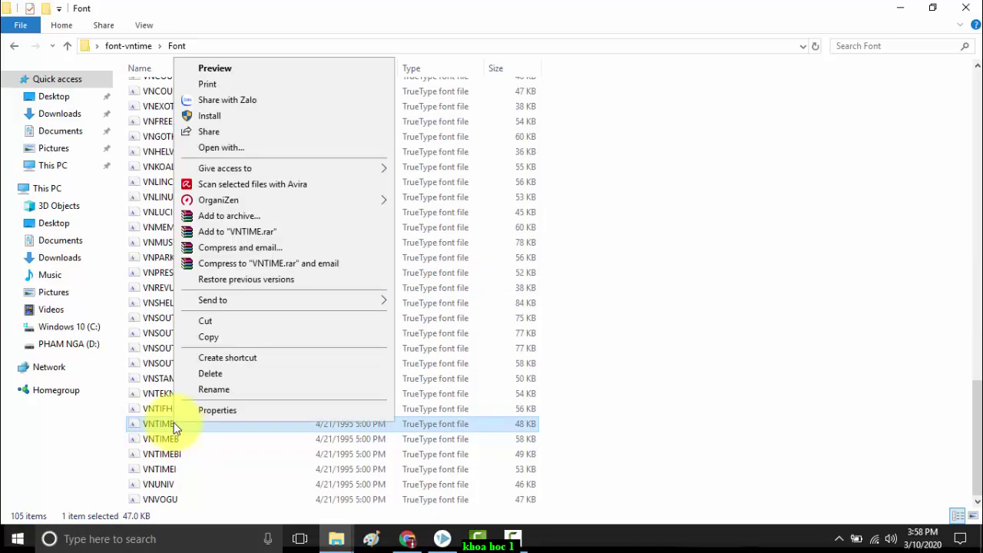
pyautogui.click(222, 119)
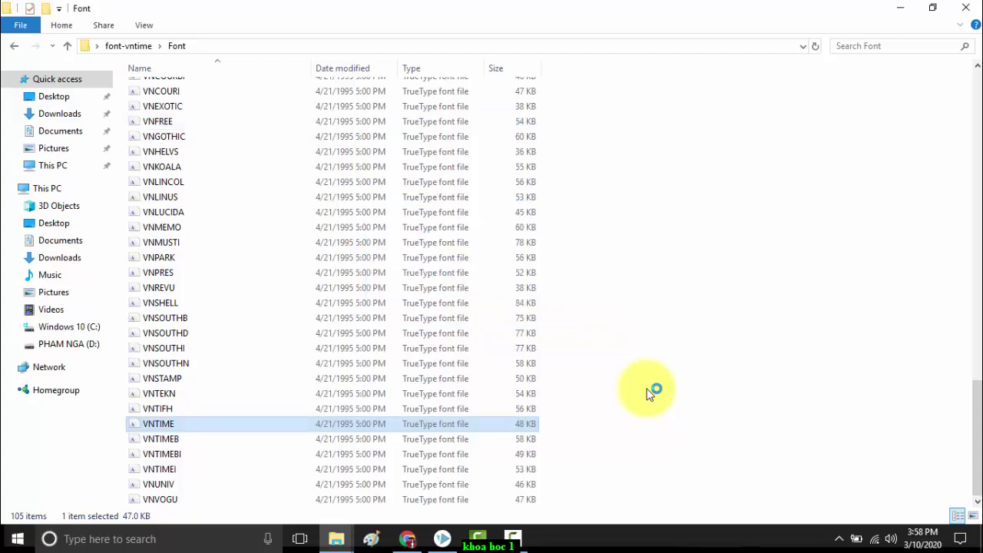
# Open the original Giao an Tin hoc 6 document from the desktop, check how its .VnTime text displays, and close it.
pyautogui.click(900, 8)
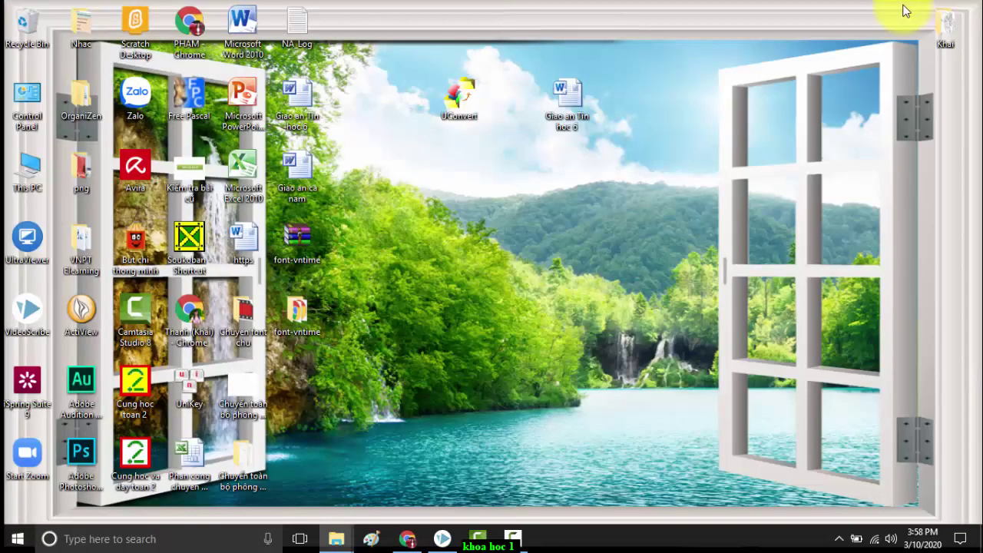
pyautogui.doubleClick(301, 100)
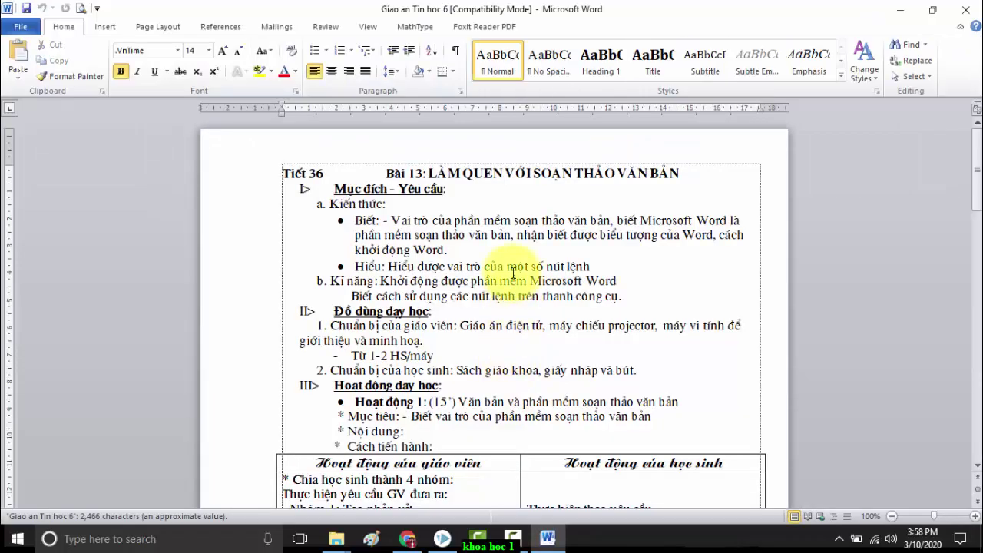
pyautogui.click(507, 266)
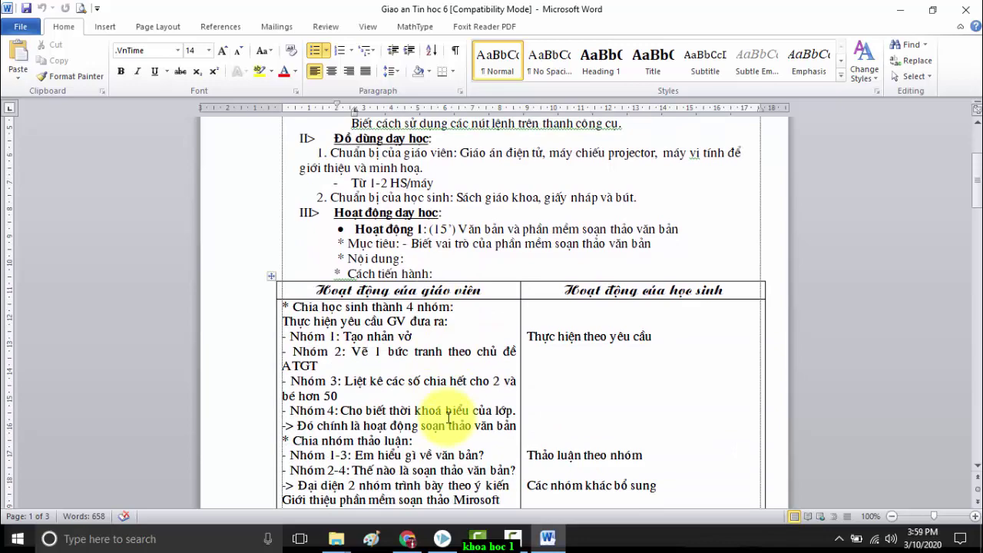
pyautogui.hotkey('alt', 'F4')
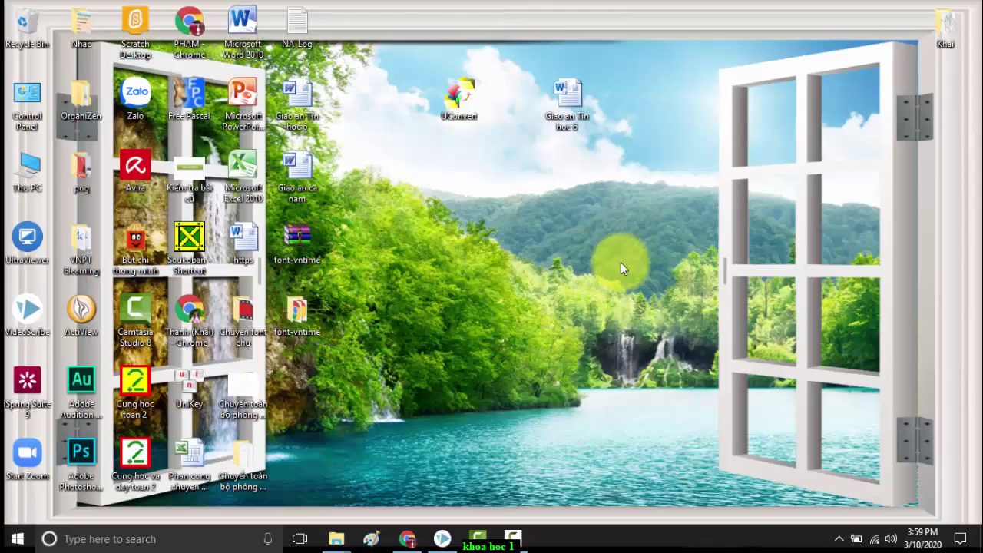